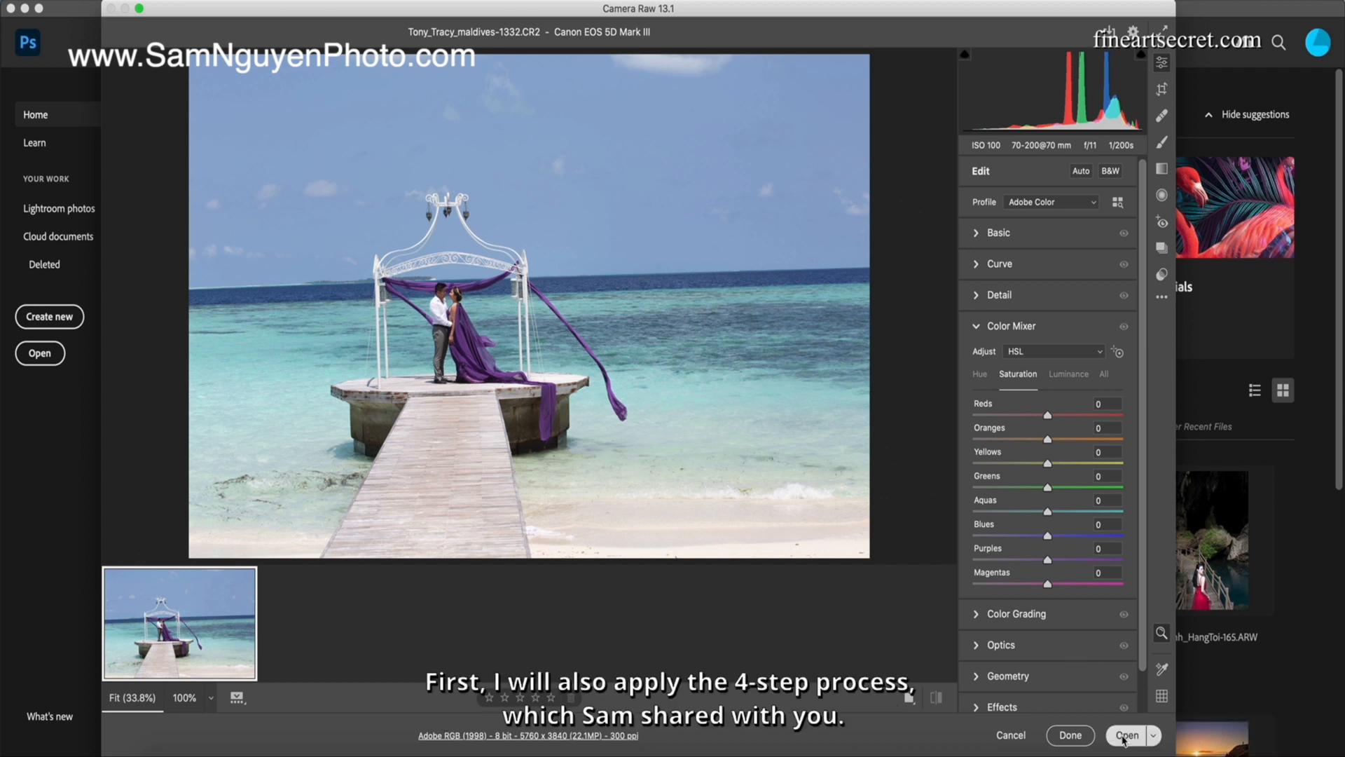
Step: Open the raw photo for editing, then level the horizon on a duplicate of the background layer with a slightly rotated crop
{"action": "key", "text": "Return"}
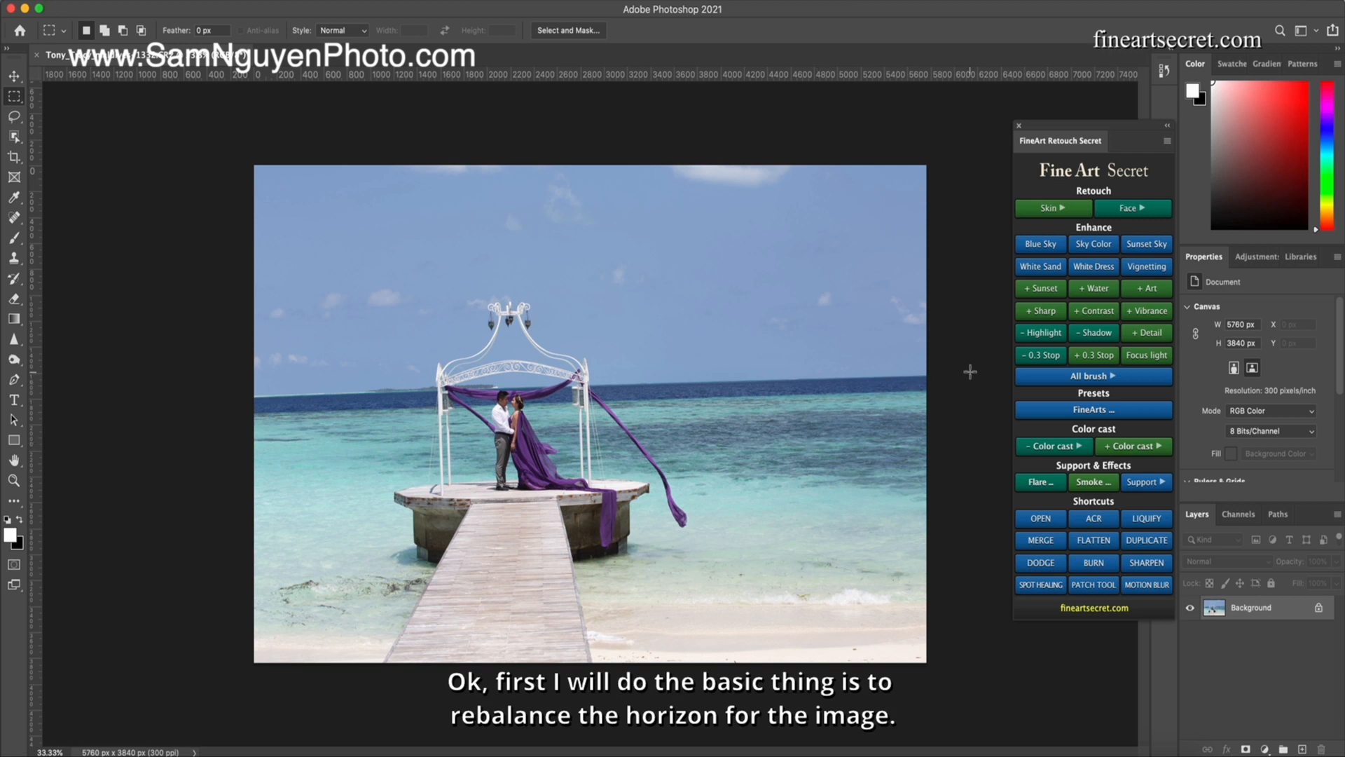
{"action": "key", "text": "super+j"}
{"action": "key", "text": "c"}
{"action": "left_click_drag", "start_coordinate": [979, 219], "coordinate": [950, 172]}
{"action": "key", "text": "Return"}
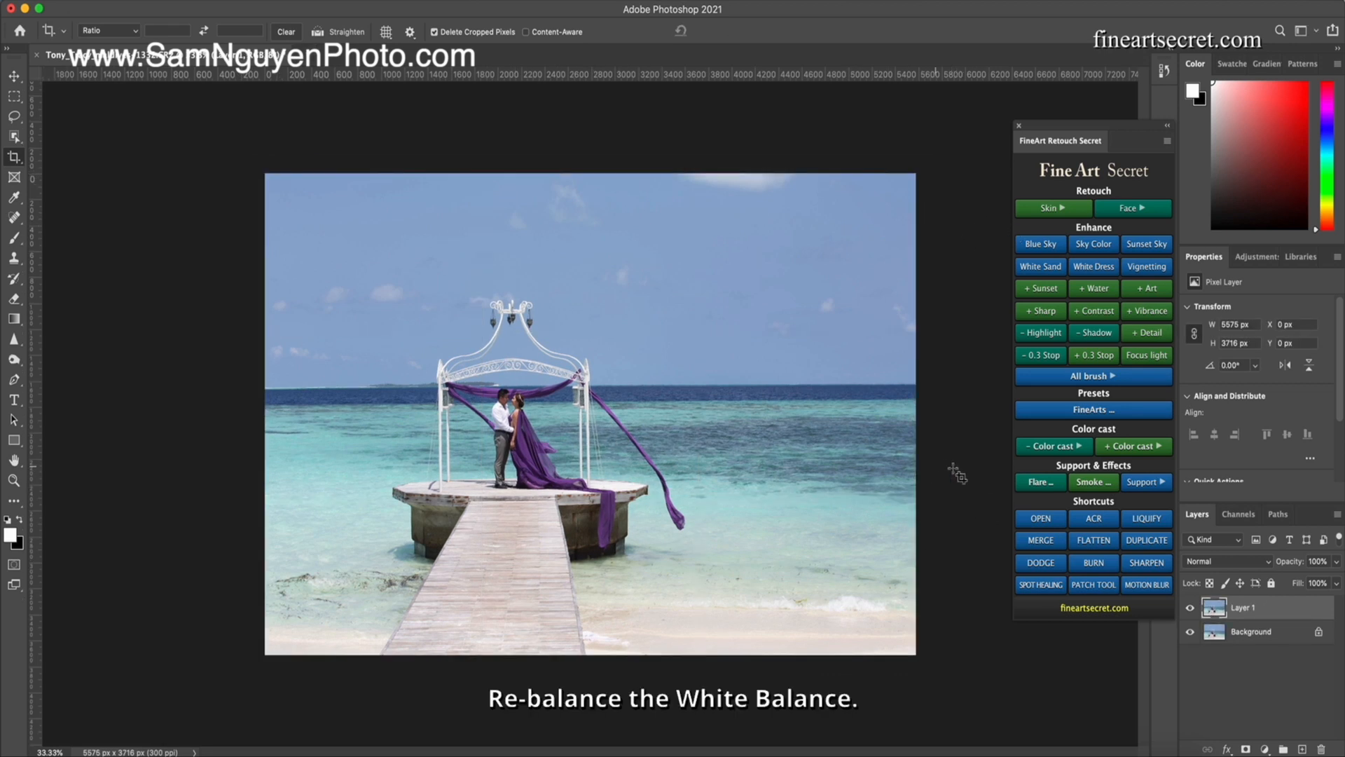
Step: Reduce the photo's yellow tint with the - White balance color cast action
{"action": "left_click", "coordinate": [1053, 445]}
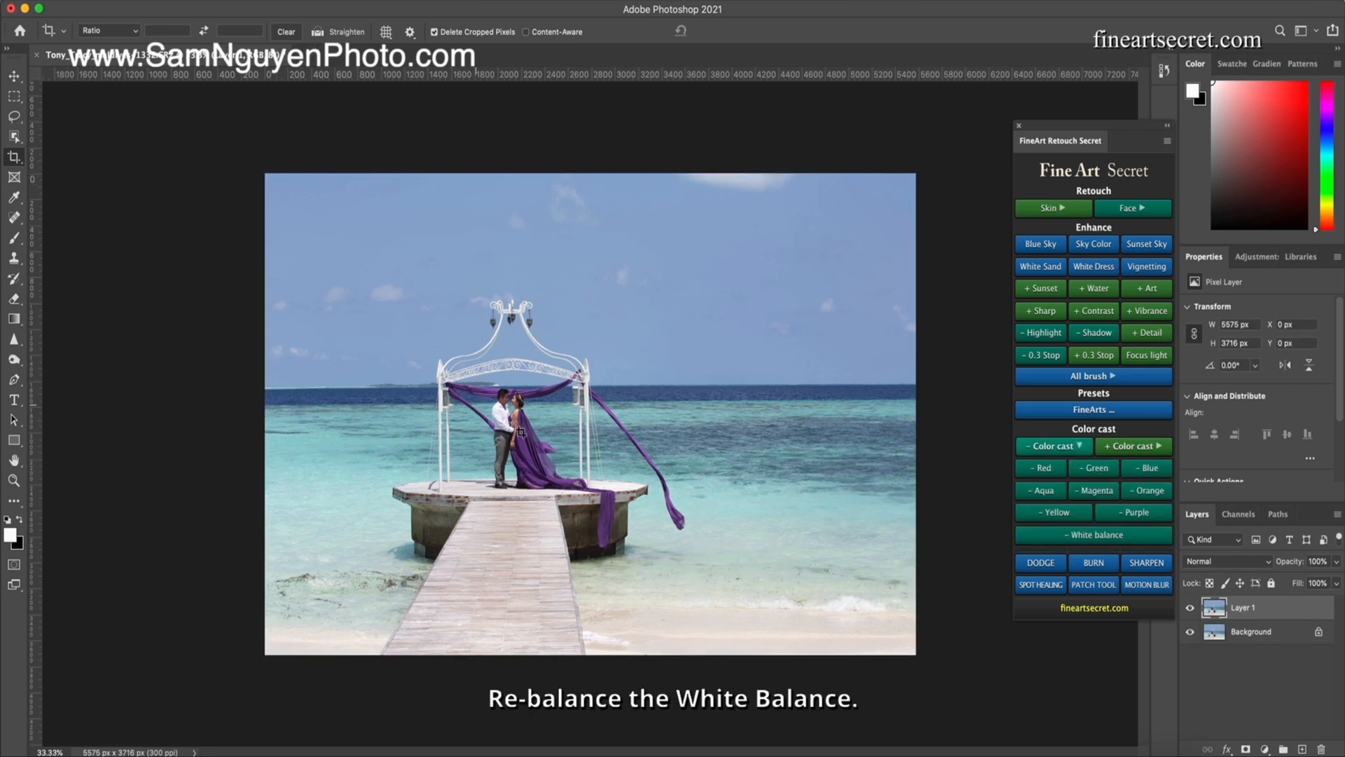
{"action": "left_click", "coordinate": [1047, 538]}
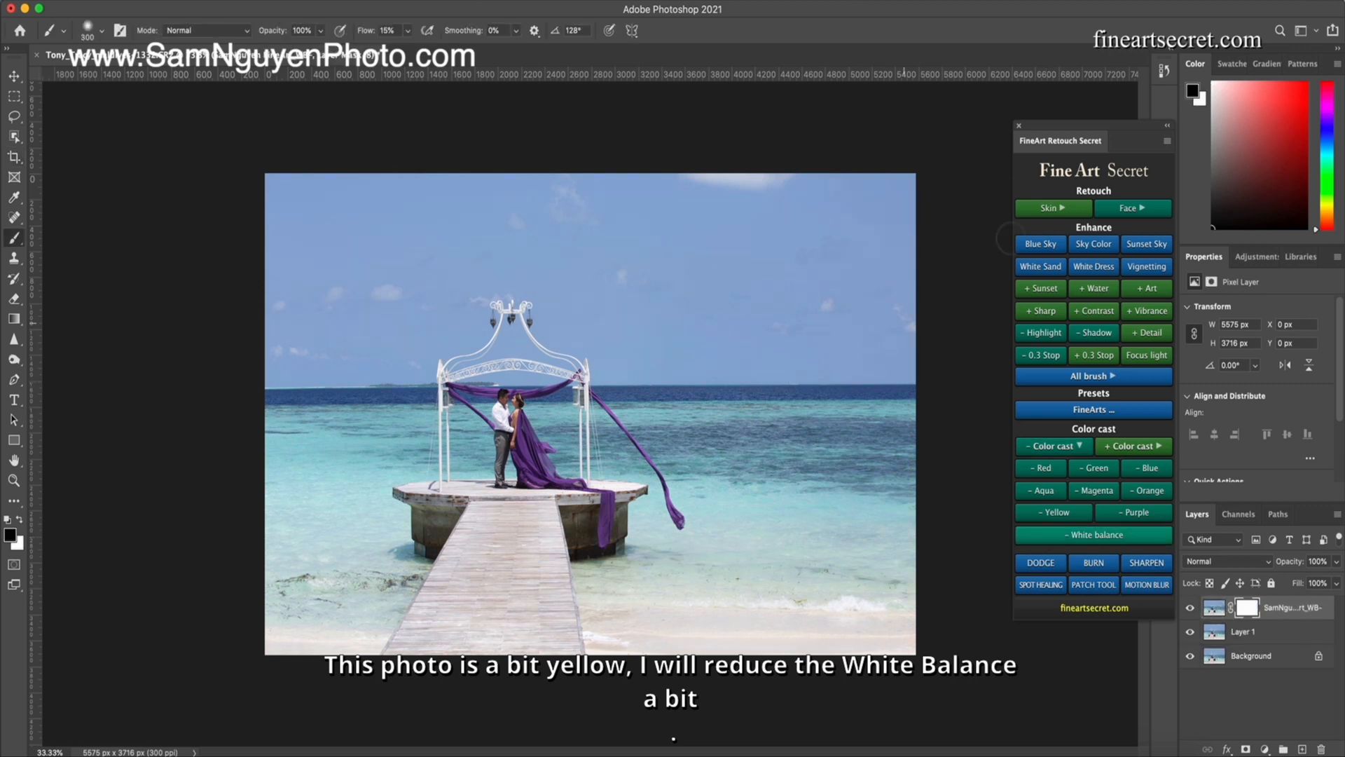
Step: Paint the White Skin 3 effect over the couple with a small brush, and lighten the photo's shadows with the - Shadow action
{"action": "left_click", "coordinate": [1054, 208]}
{"action": "left_click", "coordinate": [1146, 253]}
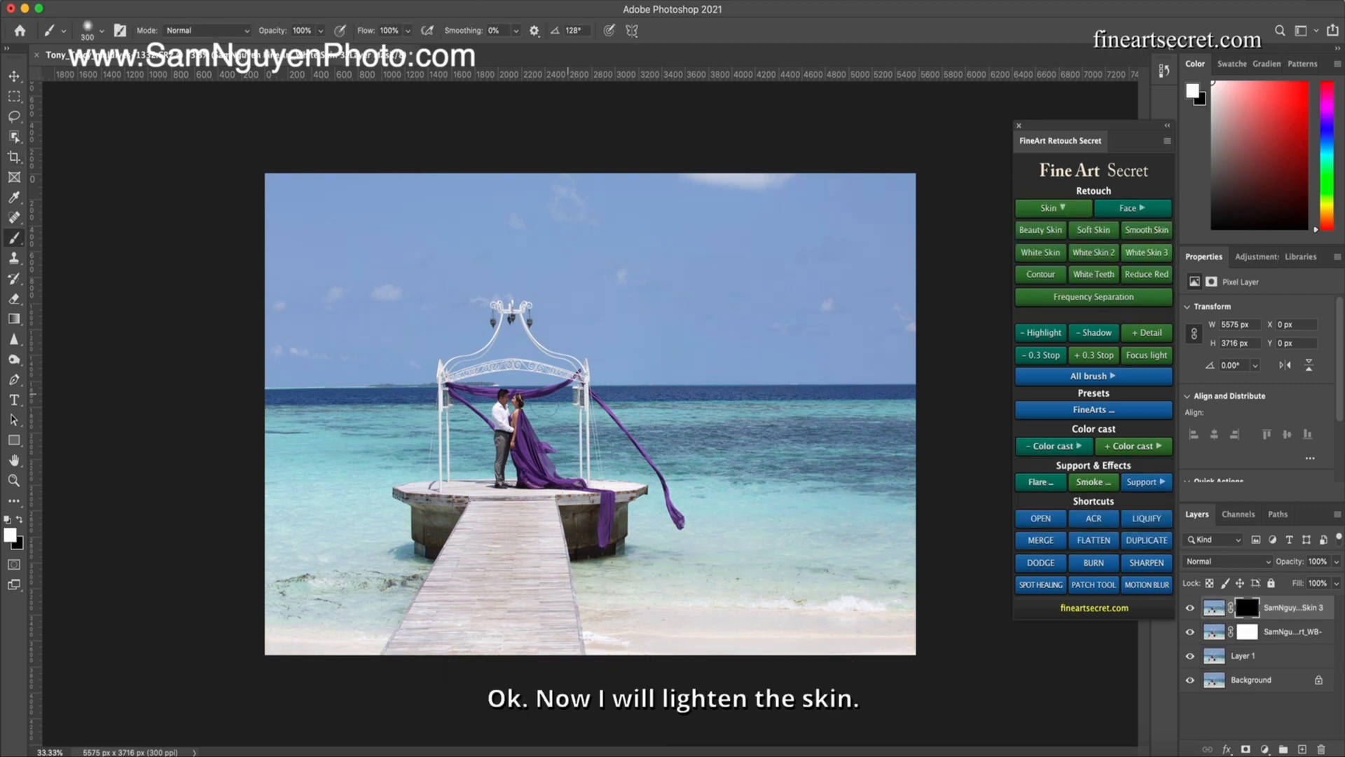
{"action": "key", "text": "["}
{"action": "key", "text": "["}
{"action": "key", "text": "["}
{"action": "key", "text": "["}
{"action": "key", "text": "["}
{"action": "key", "text": "["}
{"action": "key", "text": "["}
{"action": "mouse_move", "coordinate": [501, 397]}
{"action": "left_mouse_down"}
{"action": "mouse_move", "coordinate": [517, 400]}
{"action": "mouse_move", "coordinate": [513, 443]}
{"action": "left_mouse_up"}
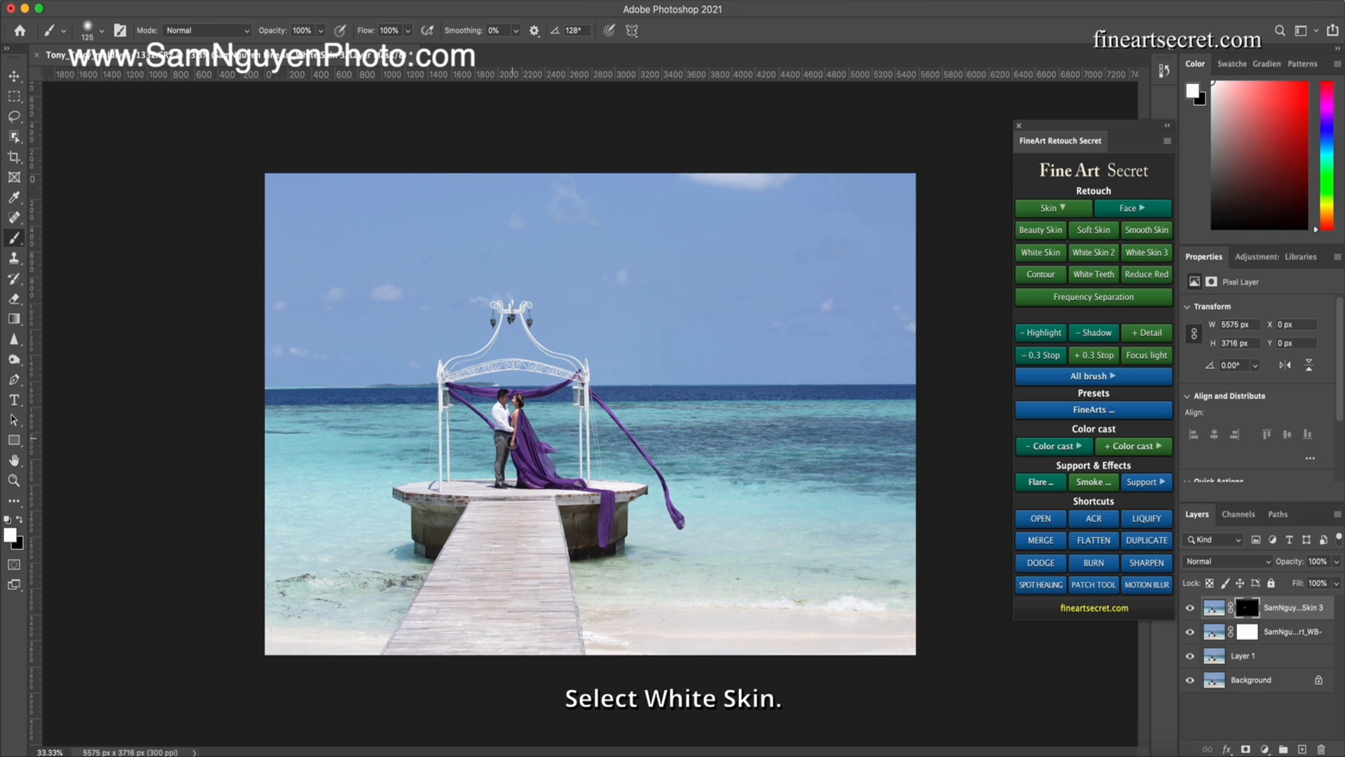
{"action": "left_click", "coordinate": [1053, 208]}
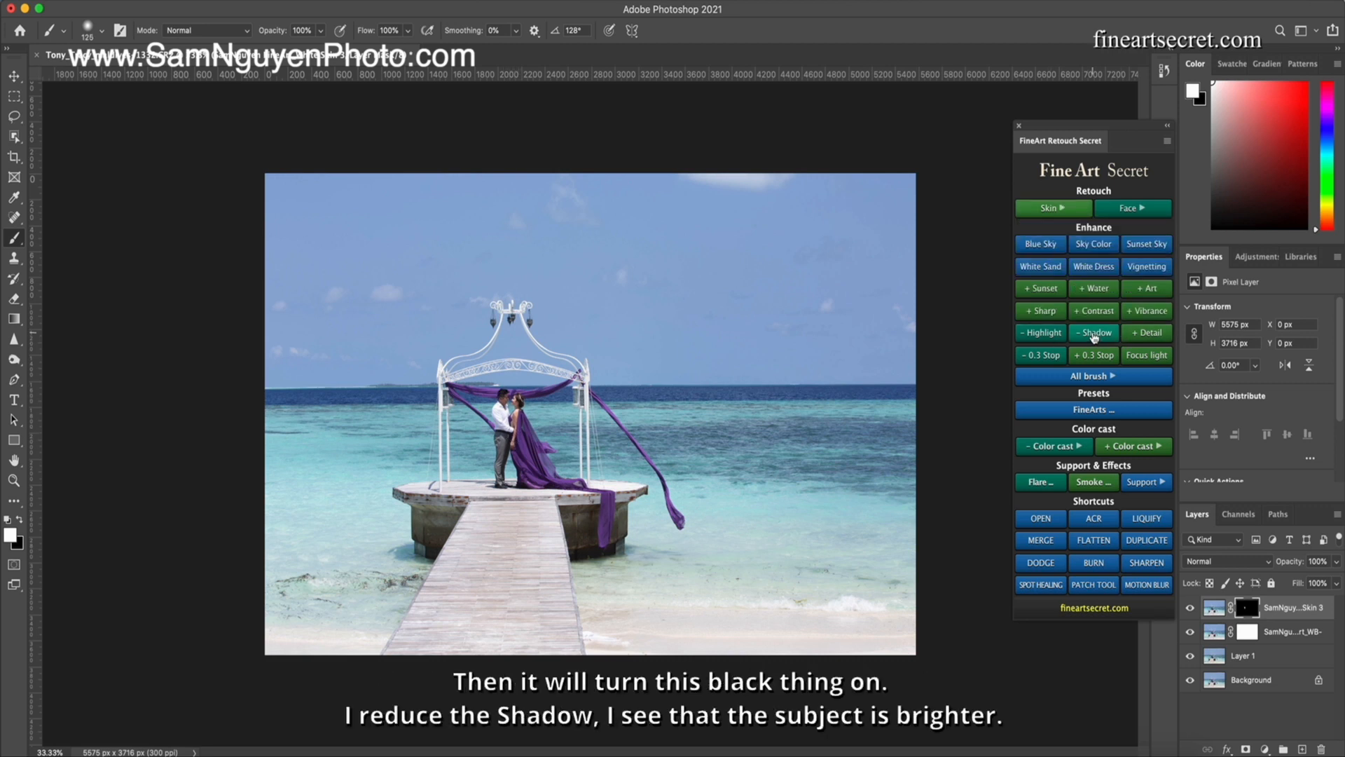
{"action": "left_click", "coordinate": [1107, 335]}
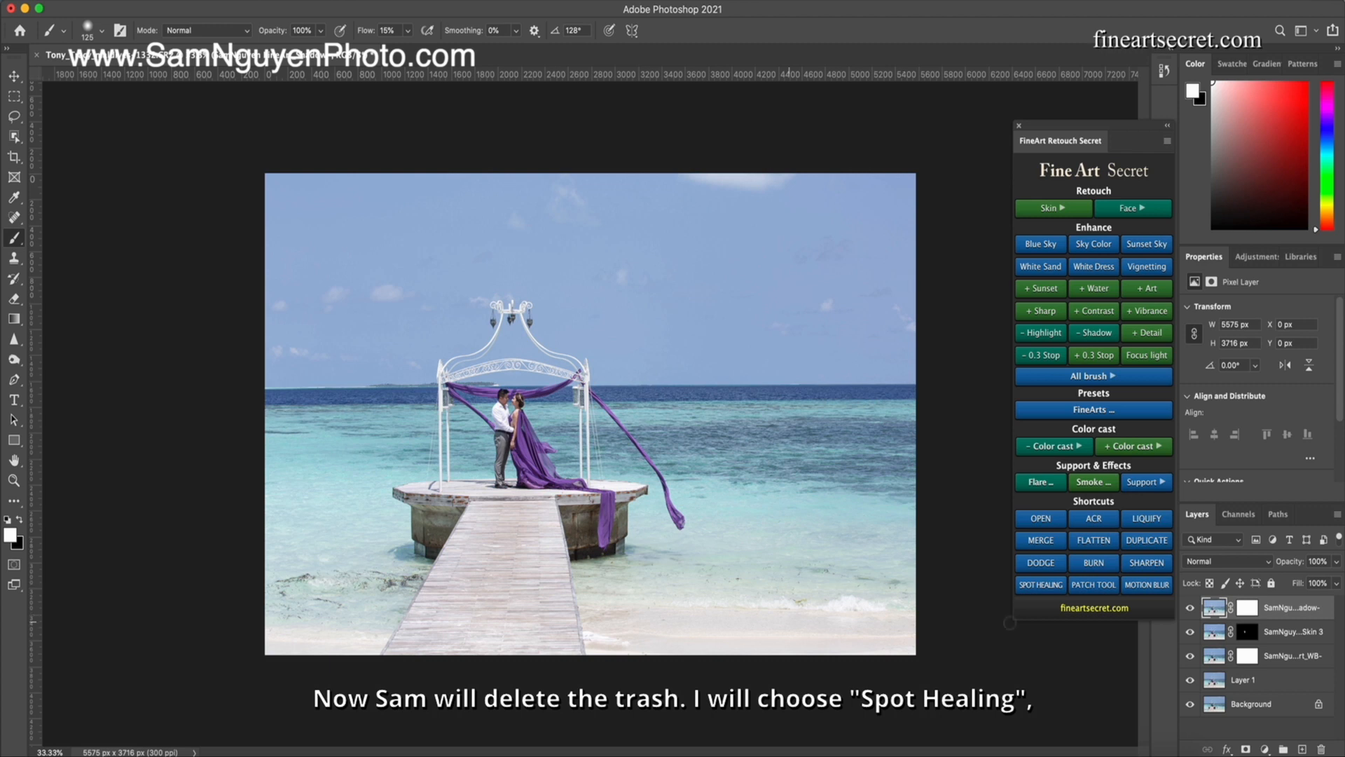
Step: Remove debris from the shallow water beside the walkway with the Spot Healing Brush, reducing the brush size to 70
{"action": "left_click", "coordinate": [1034, 588]}
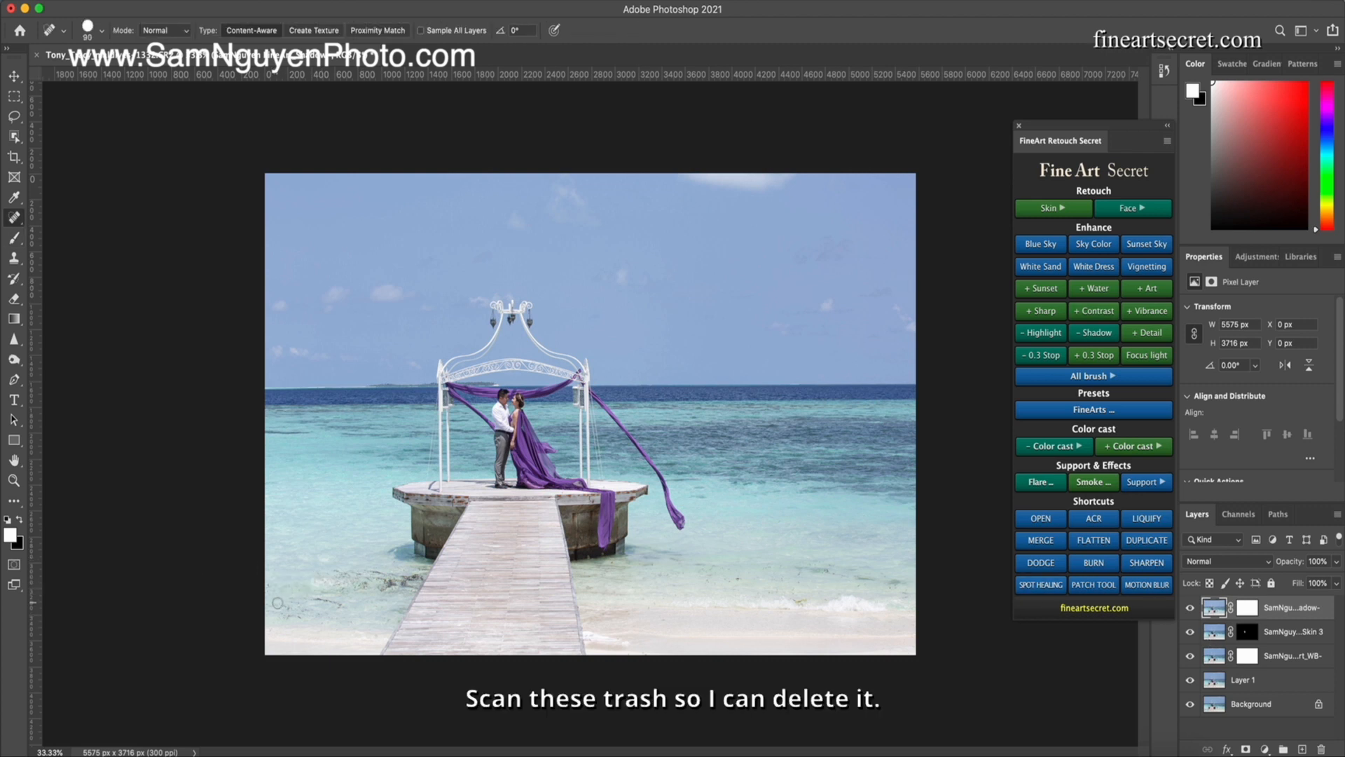
{"action": "left_click_drag", "start_coordinate": [322, 589], "coordinate": [340, 590]}
{"action": "mouse_move", "coordinate": [326, 574]}
{"action": "left_mouse_down"}
{"action": "mouse_move", "coordinate": [371, 584]}
{"action": "mouse_move", "coordinate": [353, 569]}
{"action": "mouse_move", "coordinate": [376, 587]}
{"action": "mouse_move", "coordinate": [410, 578]}
{"action": "left_mouse_up"}
{"action": "key", "text": "bracketleft"}
{"action": "key", "text": "bracketleft"}
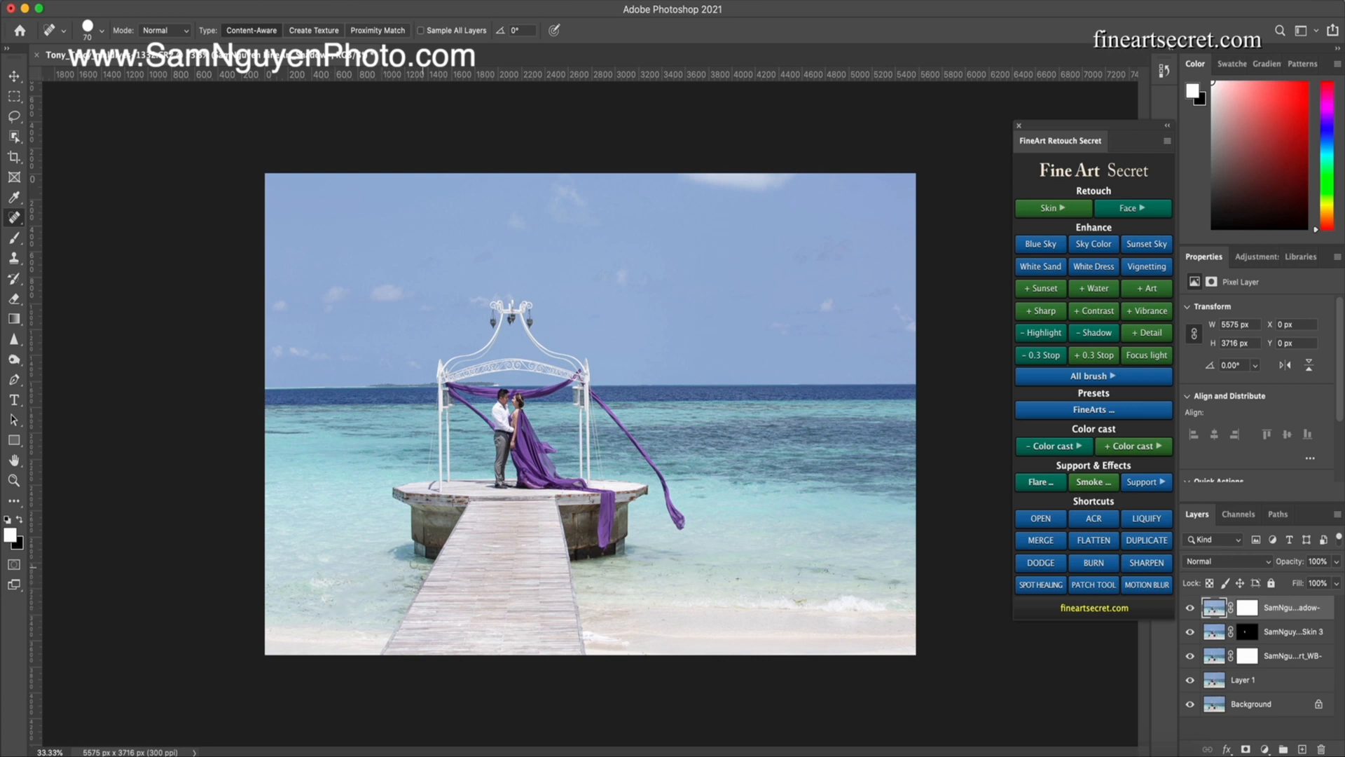
Step: Lasso the debris patches on both sides of the walkway, fill them with Content-Aware at 100% opacity, and deselect
{"action": "key", "text": "l"}
{"action": "mouse_move", "coordinate": [403, 582]}
{"action": "left_mouse_down"}
{"action": "mouse_move", "coordinate": [303, 583]}
{"action": "mouse_move", "coordinate": [361, 583]}
{"action": "left_mouse_up"}
{"action": "mouse_move", "coordinate": [326, 604]}
{"action": "left_mouse_down"}
{"action": "mouse_move", "coordinate": [300, 618]}
{"action": "mouse_move", "coordinate": [324, 608]}
{"action": "left_mouse_up"}
{"action": "mouse_move", "coordinate": [806, 600]}
{"action": "left_mouse_down"}
{"action": "mouse_move", "coordinate": [793, 598]}
{"action": "mouse_move", "coordinate": [812, 600]}
{"action": "left_mouse_up"}
{"action": "left_click_drag", "start_coordinate": [833, 569], "coordinate": [833, 571]}
{"action": "mouse_move", "coordinate": [751, 576]}
{"action": "left_mouse_down"}
{"action": "mouse_move", "coordinate": [726, 575]}
{"action": "mouse_move", "coordinate": [752, 577]}
{"action": "left_mouse_up"}
{"action": "key", "text": "shift+Delete"}
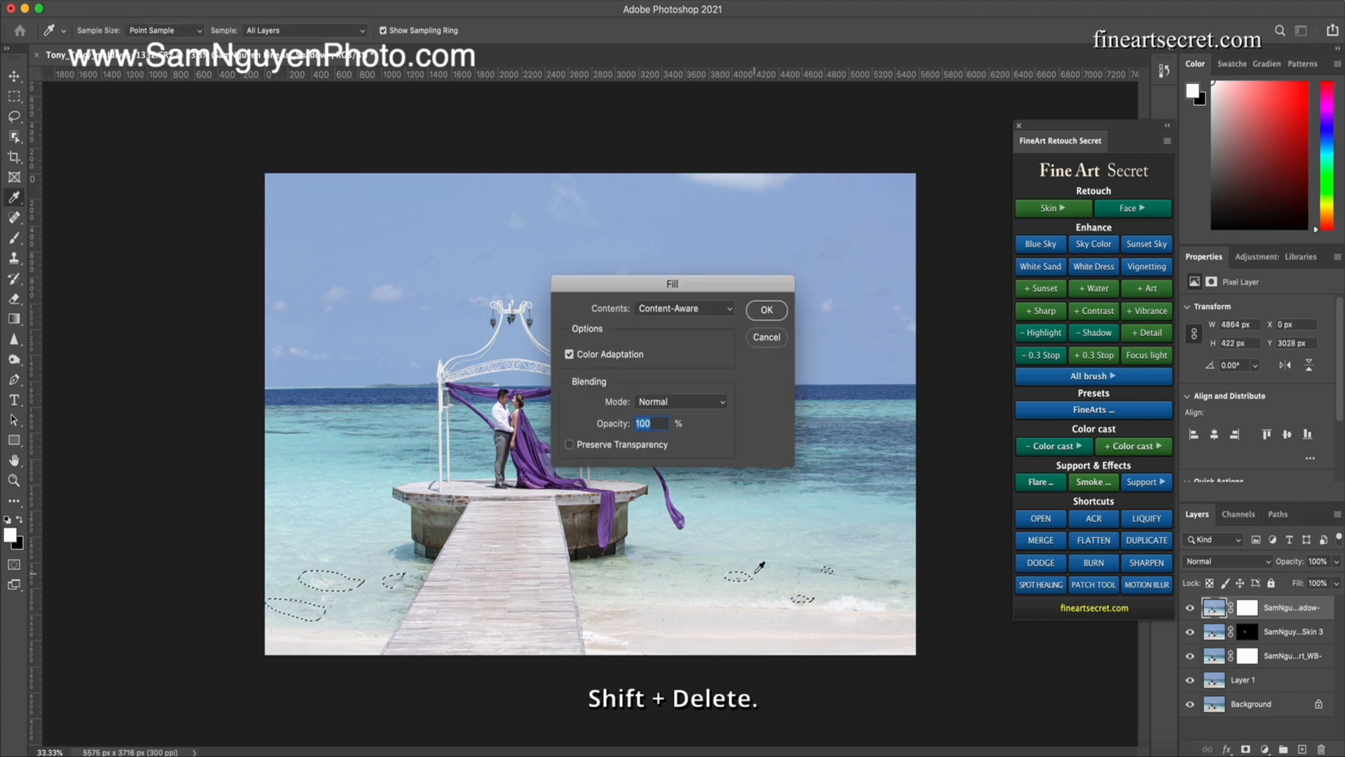
{"action": "left_click", "coordinate": [766, 310]}
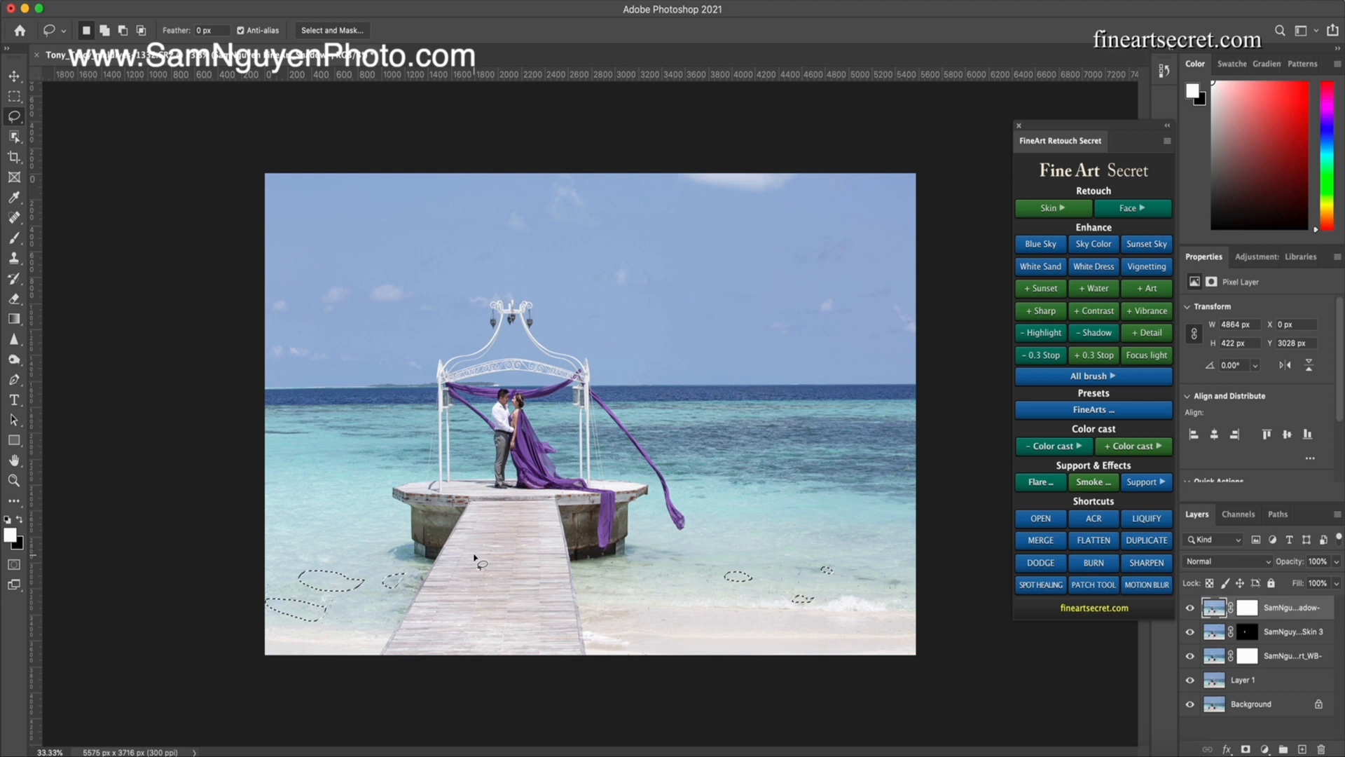
{"action": "key", "text": "ctrl+d"}
Step: Merge the visible result into a new layer and remove the remaining debris near the shore with a content-aware fill of a lasso selection
{"action": "left_click", "coordinate": [1042, 540]}
{"action": "mouse_move", "coordinate": [413, 577]}
{"action": "left_mouse_down"}
{"action": "mouse_move", "coordinate": [336, 592]}
{"action": "mouse_move", "coordinate": [324, 602]}
{"action": "mouse_move", "coordinate": [344, 617]}
{"action": "mouse_move", "coordinate": [279, 611]}
{"action": "left_mouse_up"}
{"action": "key", "text": "shift+BackSpace"}
{"action": "key", "text": "Return"}
{"action": "key", "text": "super+d"}
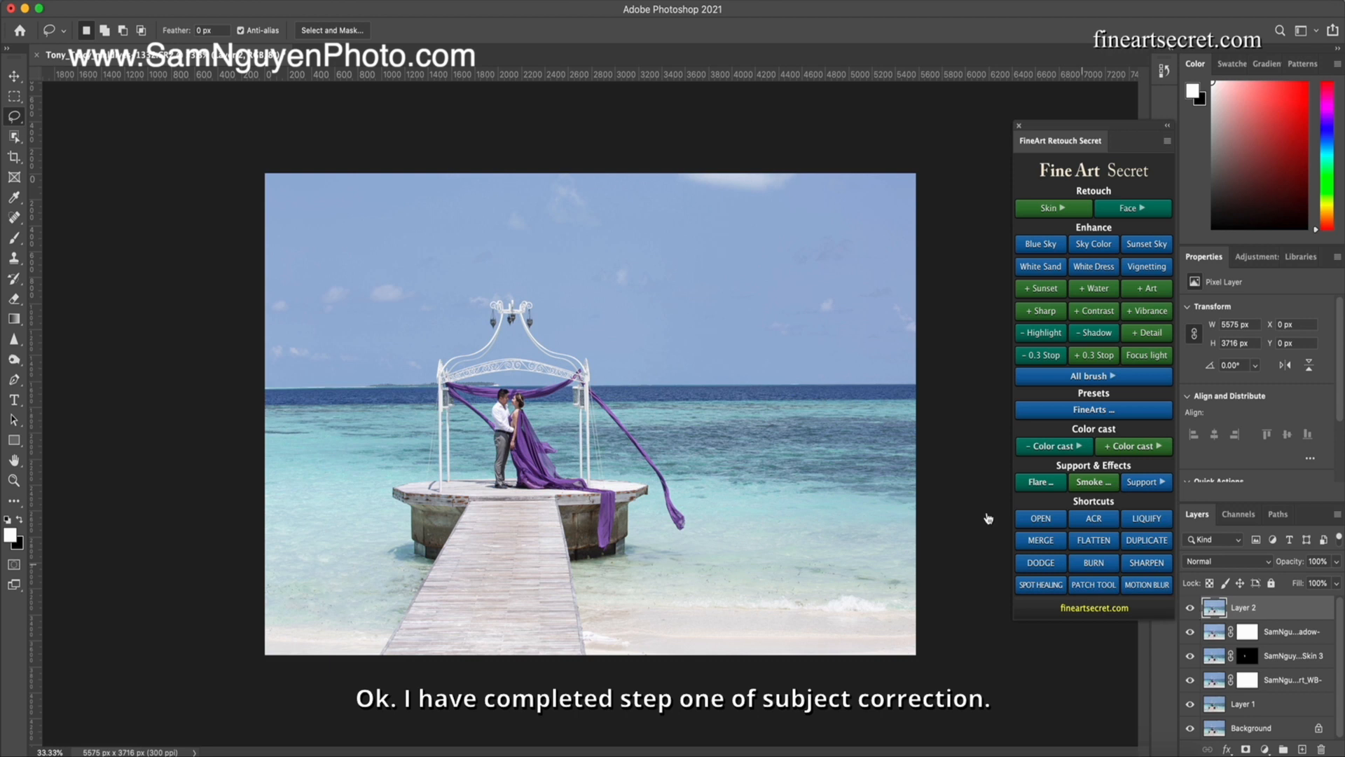
Step: Group all correction layers above the background and toggle the group's visibility to compare before and after
{"action": "left_click", "coordinate": [1285, 710], "text": "shift"}
{"action": "key", "text": "super+g"}
{"action": "left_click", "coordinate": [1190, 605]}
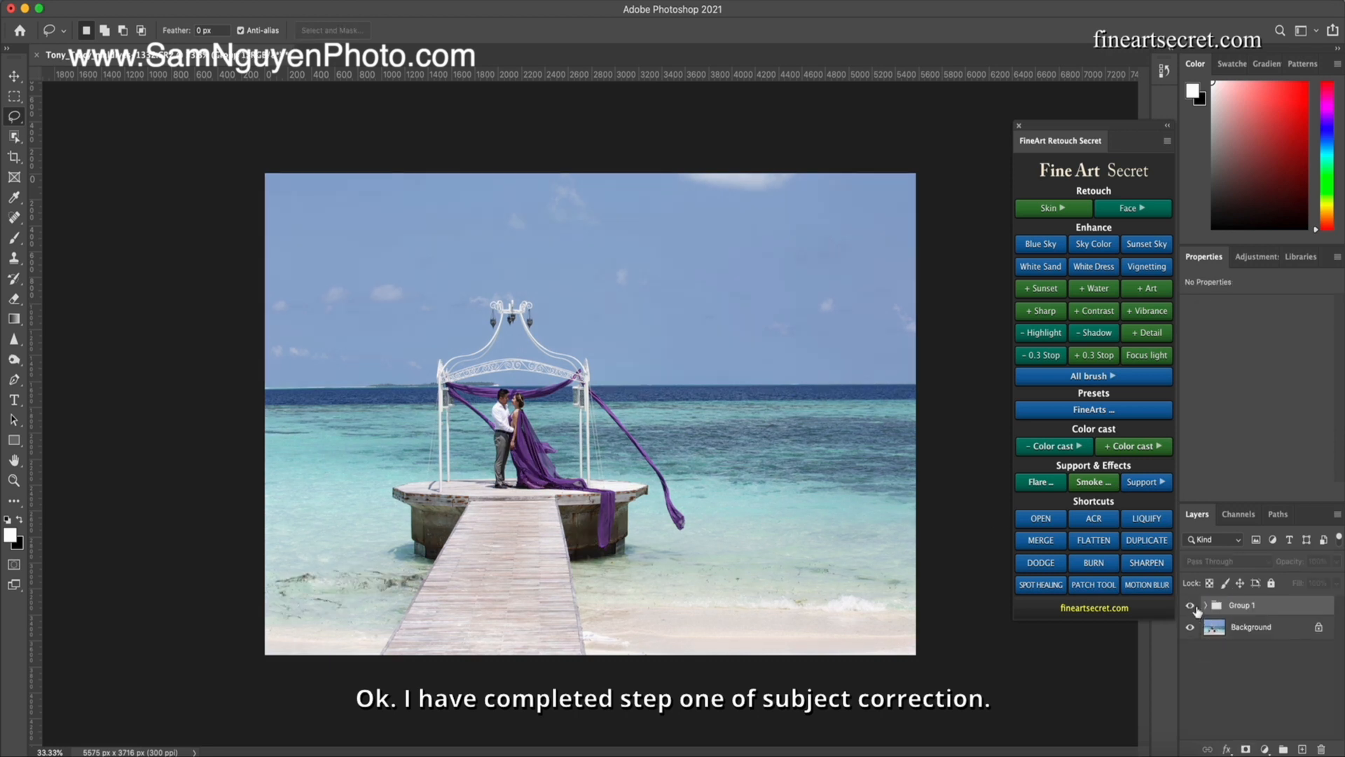
{"action": "left_click", "coordinate": [1190, 605]}
{"action": "left_click", "coordinate": [1189, 605]}
{"action": "left_click", "coordinate": [1190, 605]}
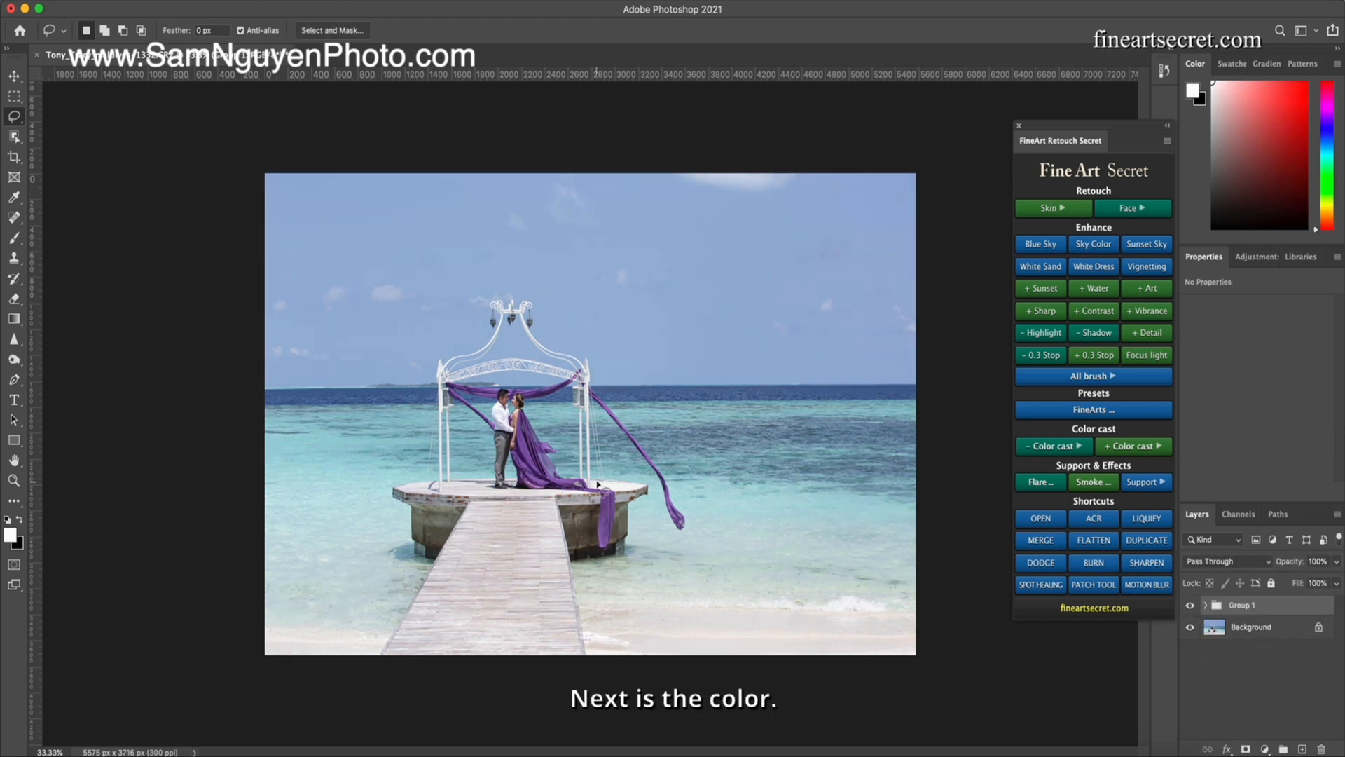
Step: Merge the visible result into a new layer and apply the + Water action twice to make the sea greener
{"action": "left_click", "coordinate": [1040, 542]}
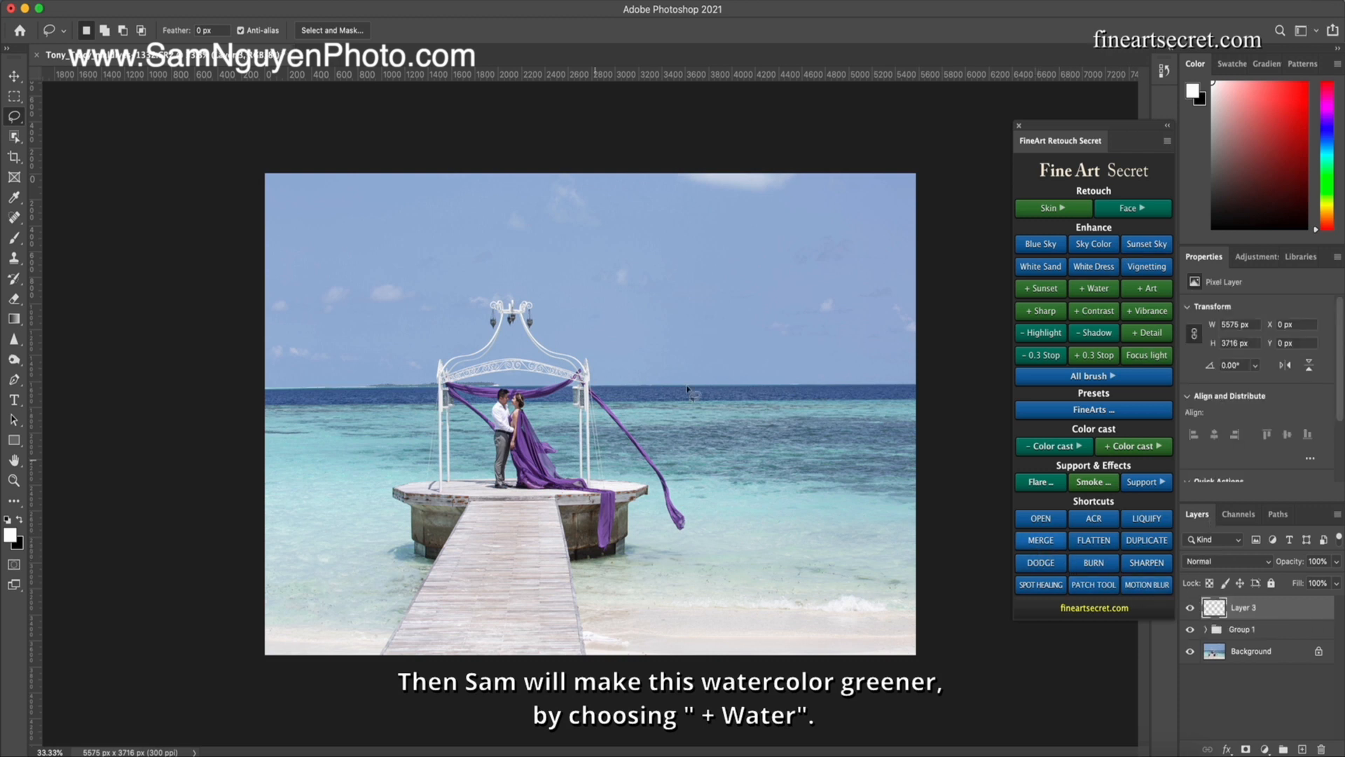
{"action": "left_click", "coordinate": [1095, 293]}
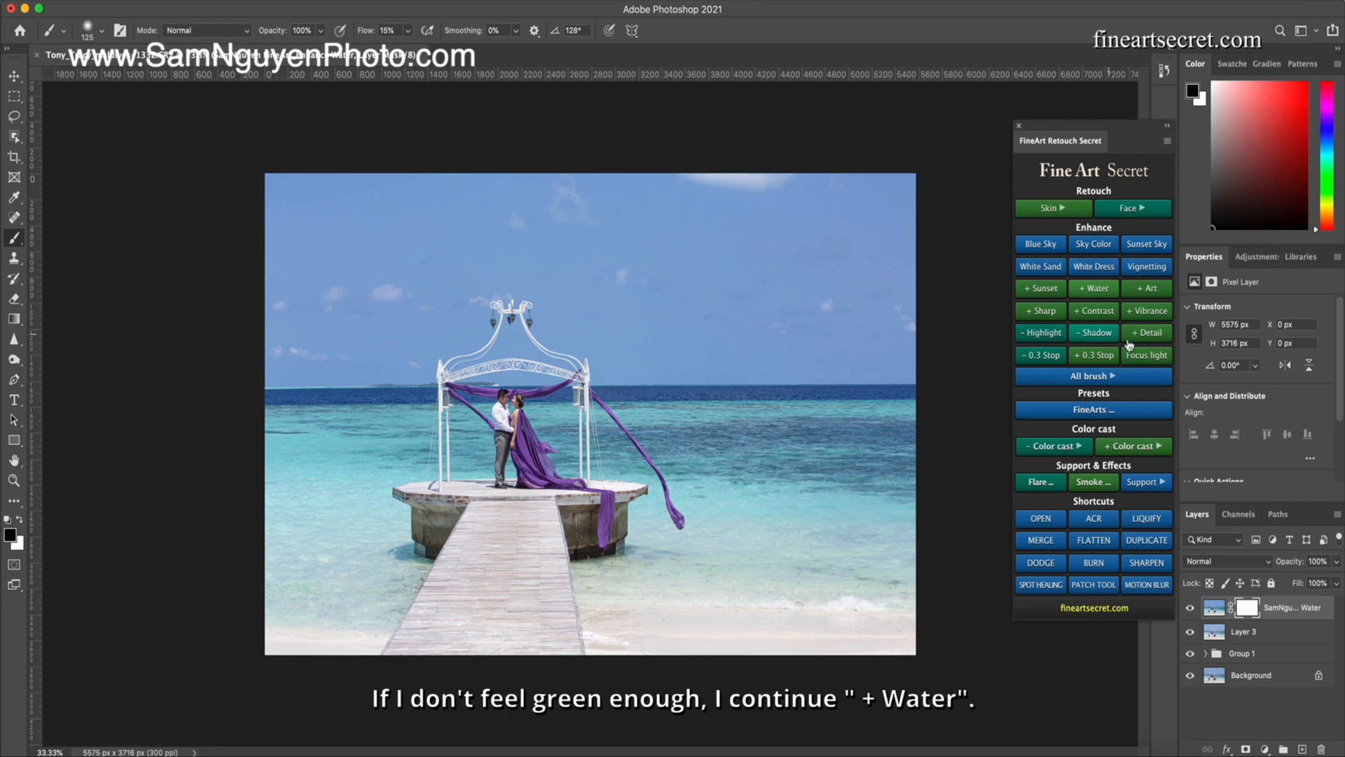
{"action": "left_click", "coordinate": [1097, 290]}
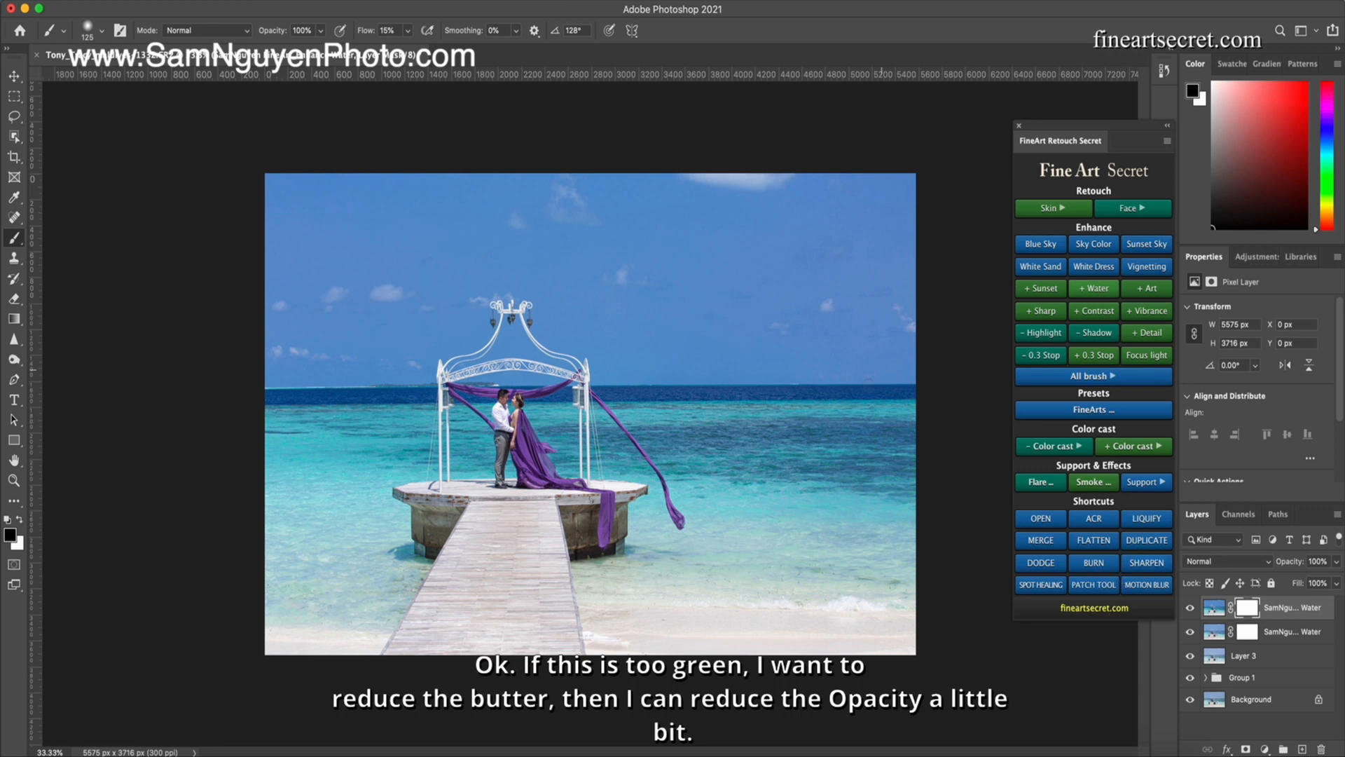
Step: Lower the upper Water layer's opacity to 58% and toggle its visibility to compare the effect
{"action": "left_click", "coordinate": [1335, 565]}
{"action": "left_click_drag", "start_coordinate": [1337, 582], "coordinate": [1308, 582]}
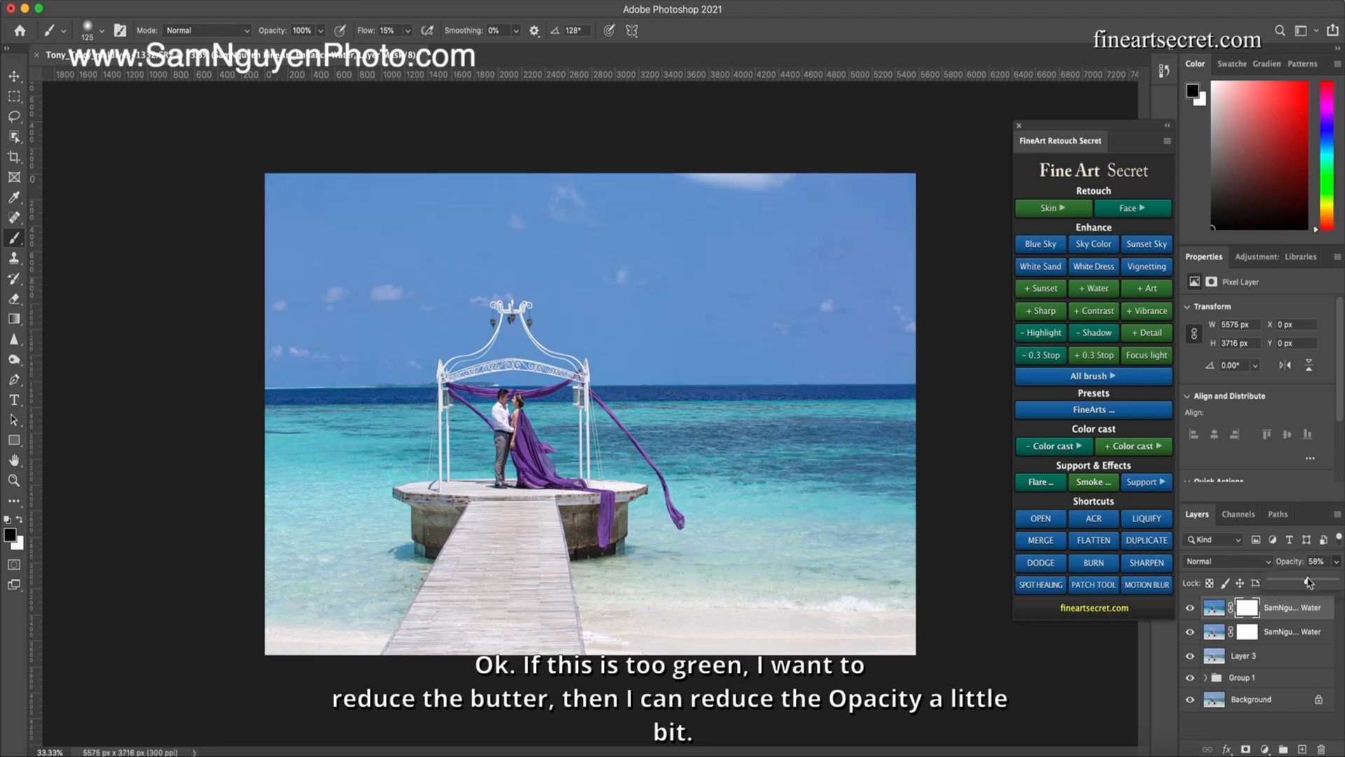
{"action": "left_click", "coordinate": [1190, 609]}
{"action": "left_click", "coordinate": [1190, 608]}
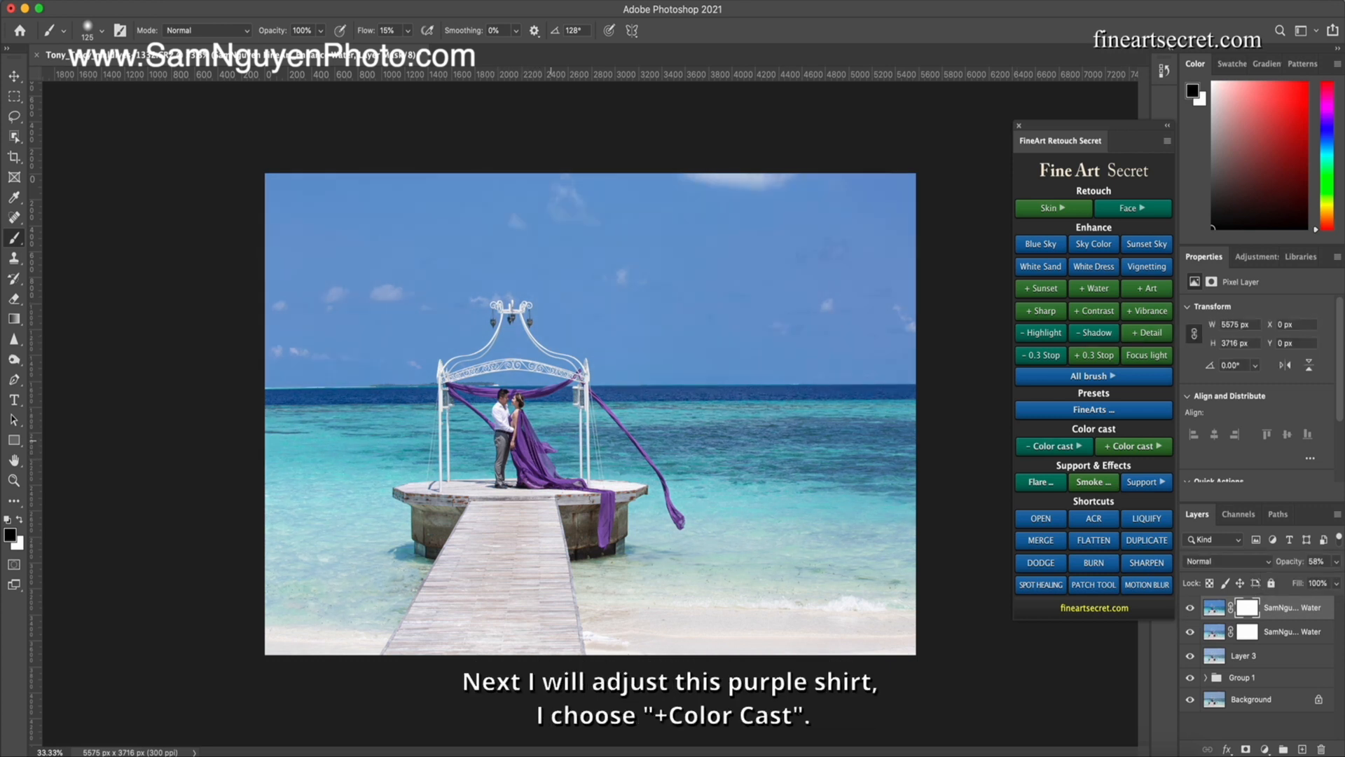
Step: Strengthen the purple dress with the + Purple color cast action and raise that layer's opacity
{"action": "left_click", "coordinate": [1128, 448]}
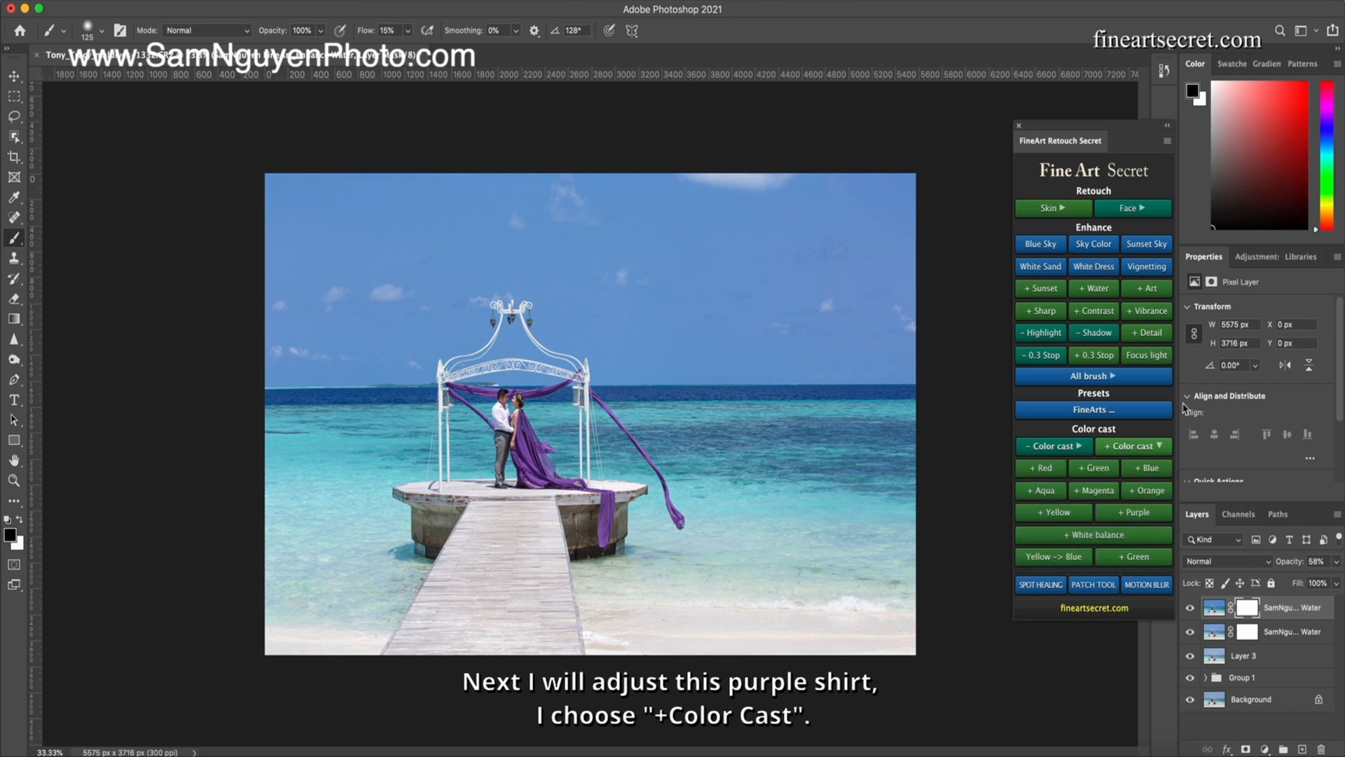
{"action": "left_click", "coordinate": [1135, 517]}
{"action": "left_click", "coordinate": [1337, 562]}
{"action": "left_click_drag", "start_coordinate": [1301, 583], "coordinate": [1341, 586]}
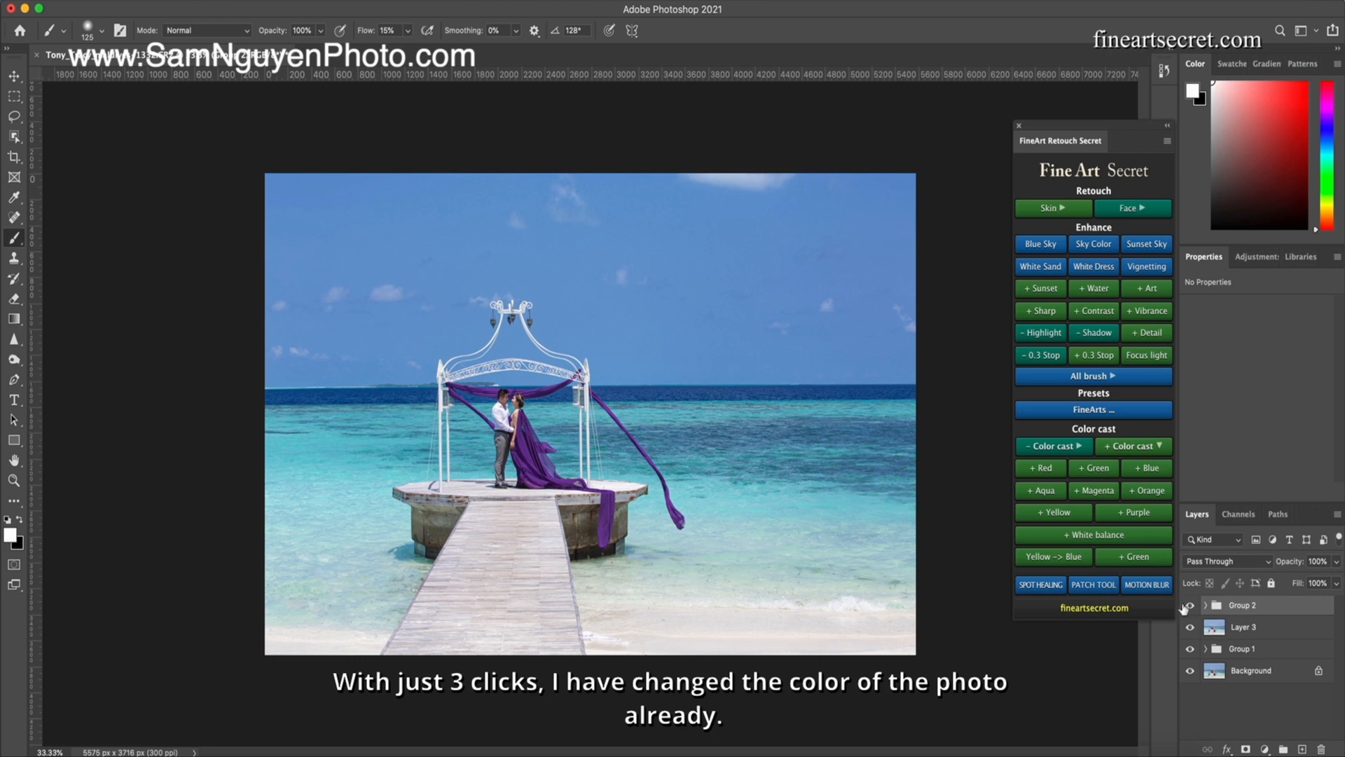
Step: Compare the photo before and after the color adjustments by toggling the visibility of Group 2
{"action": "left_click", "coordinate": [1189, 605]}
{"action": "left_click", "coordinate": [1189, 606]}
{"action": "left_click", "coordinate": [1189, 606]}
{"action": "left_click", "coordinate": [1189, 605]}
{"action": "left_click", "coordinate": [1189, 605]}
{"action": "left_click", "coordinate": [1189, 605]}
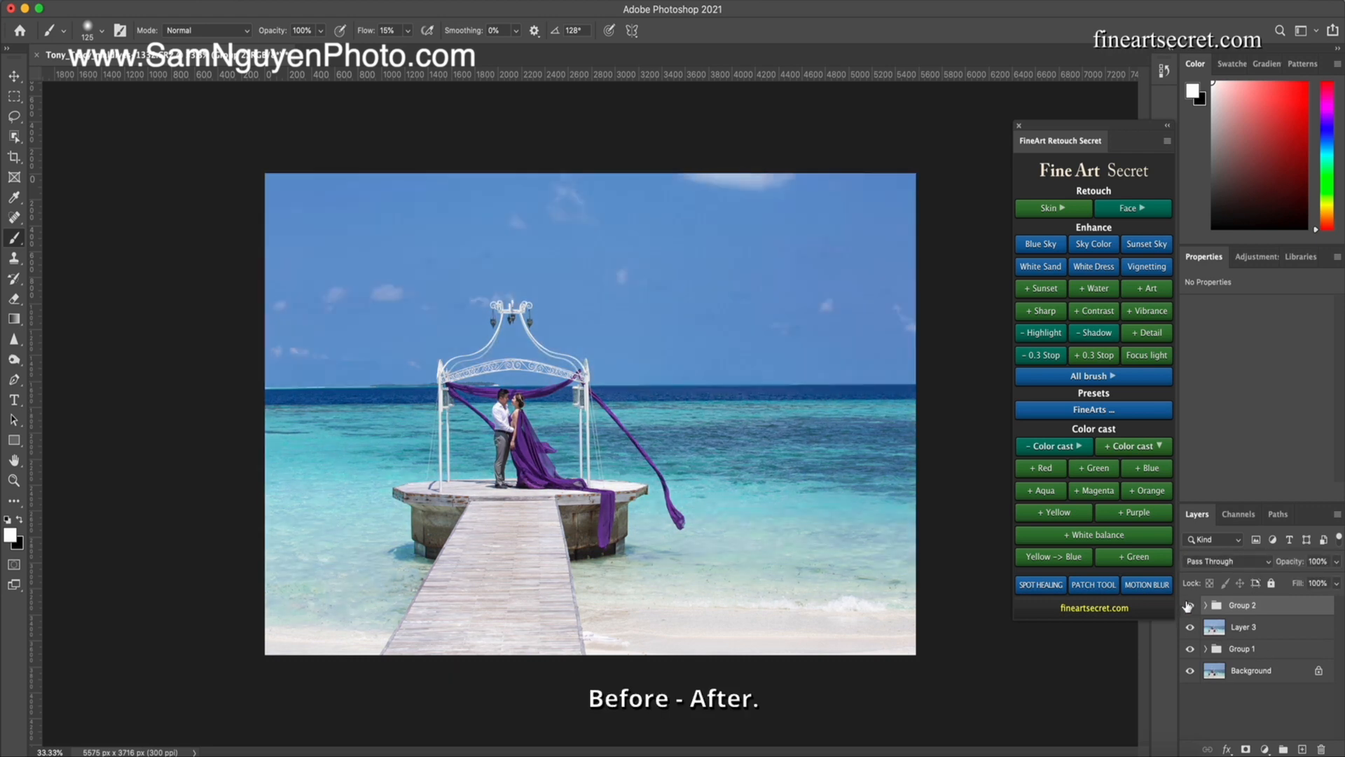
{"action": "left_click", "coordinate": [1190, 606]}
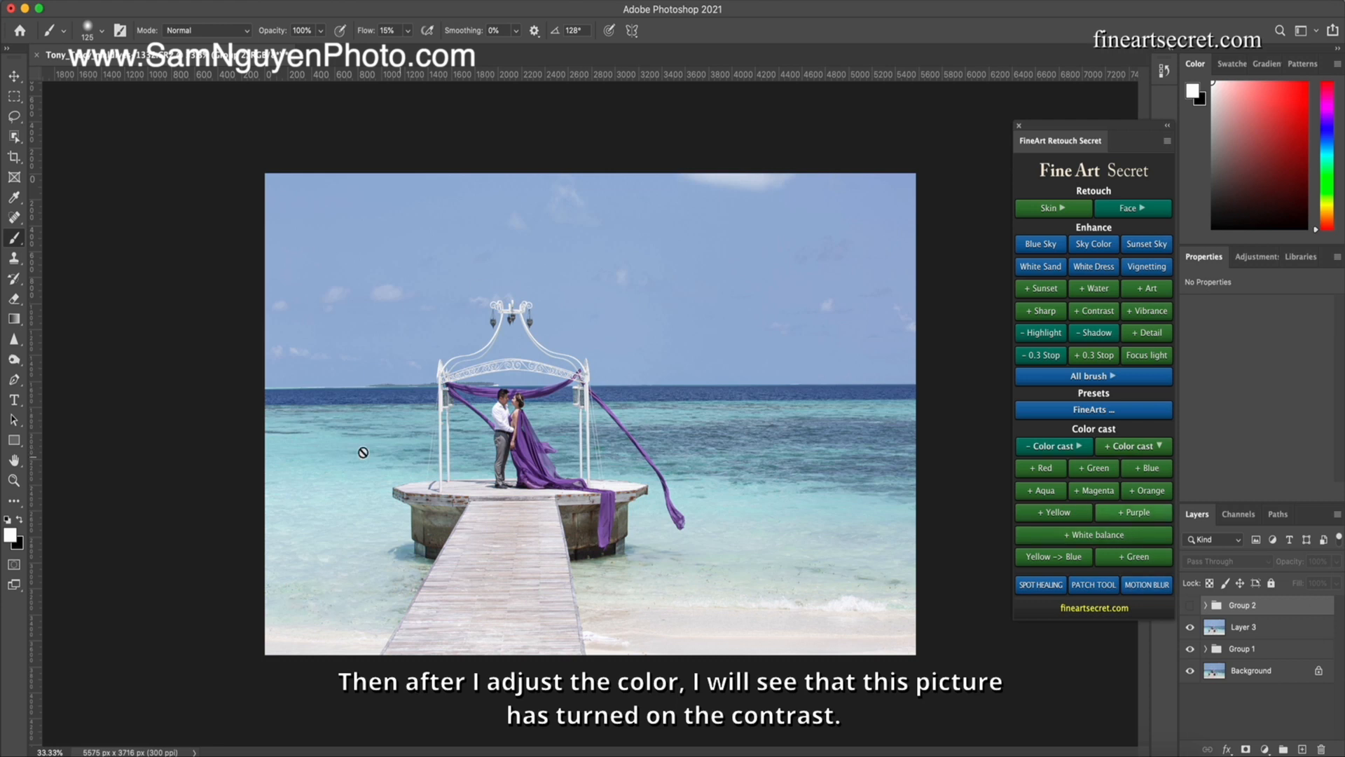
{"action": "left_click", "coordinate": [1189, 606]}
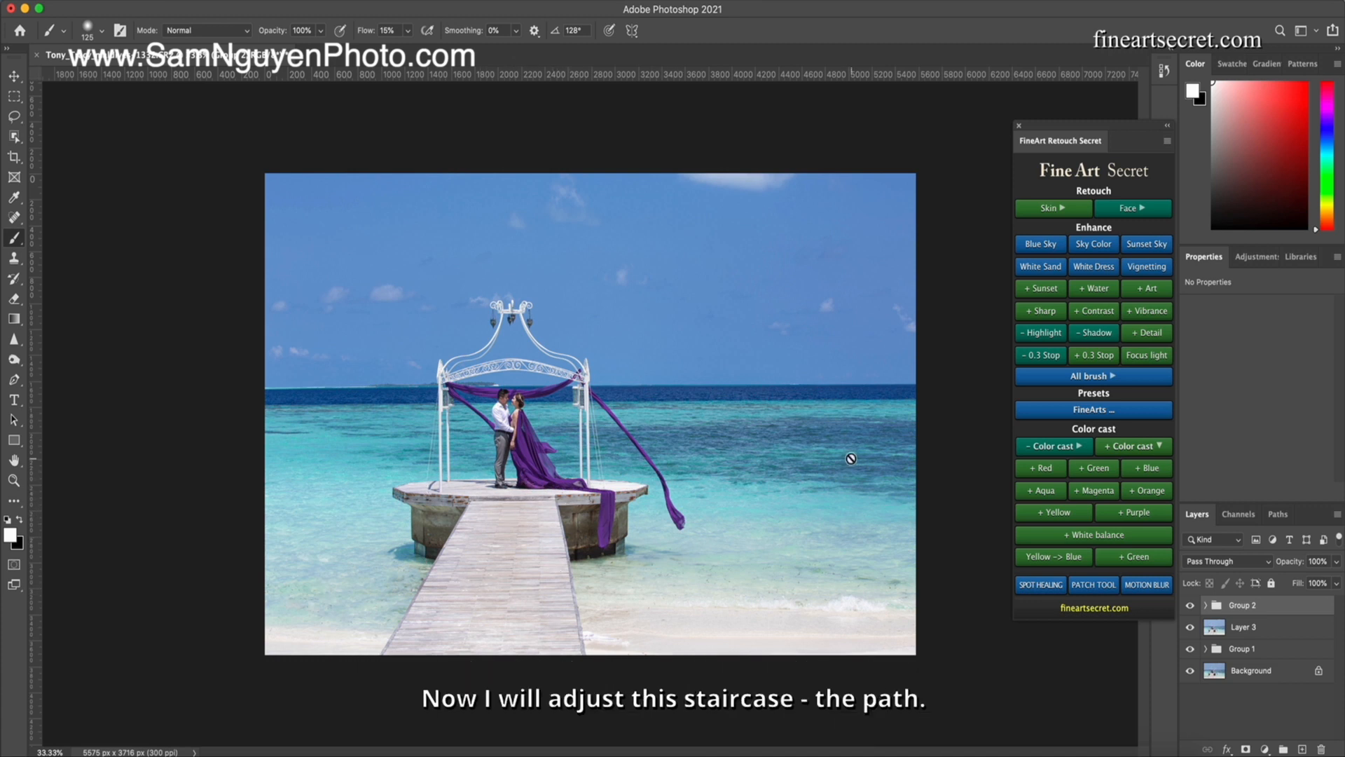
Step: Darken the wooden walkway by painting the + Dark brush effect over it, adjusting the brush size to fit the area
{"action": "left_click", "coordinate": [1075, 377]}
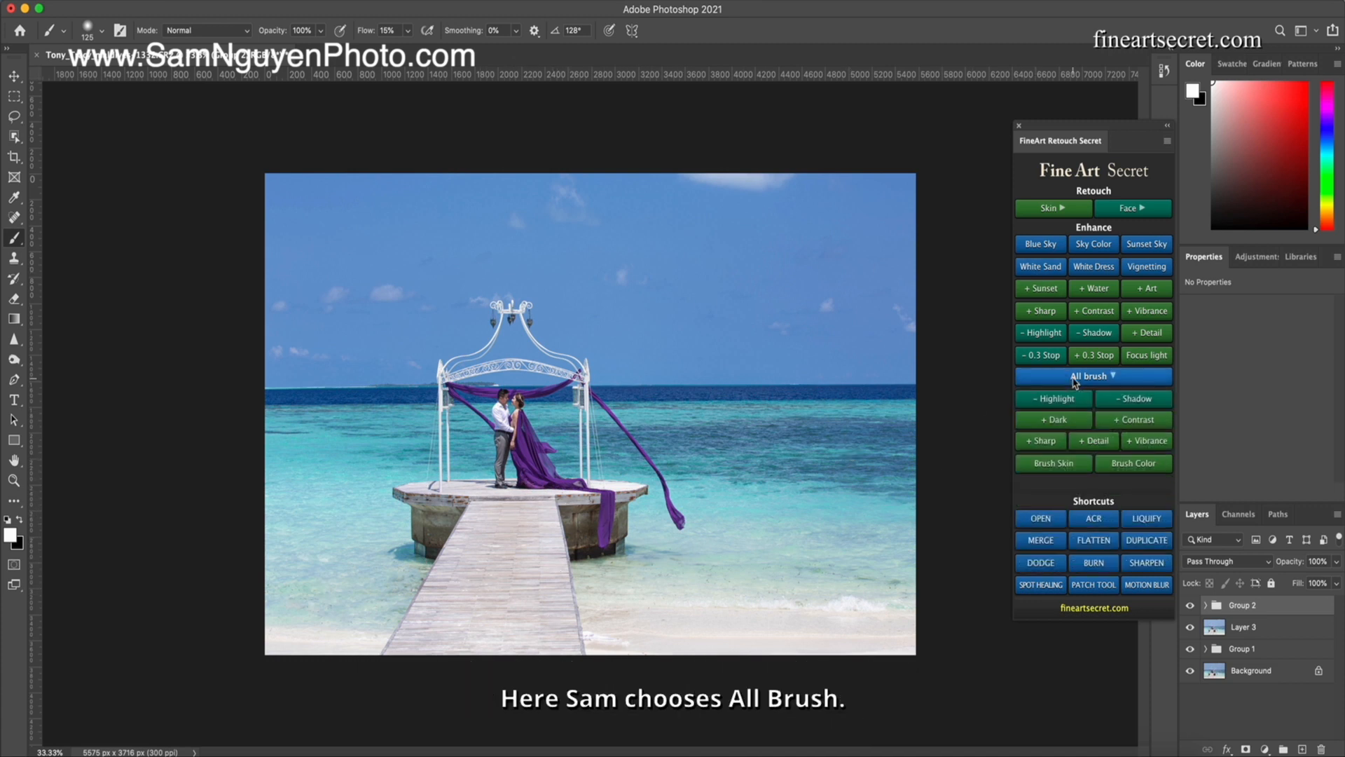
{"action": "left_click", "coordinate": [1057, 421]}
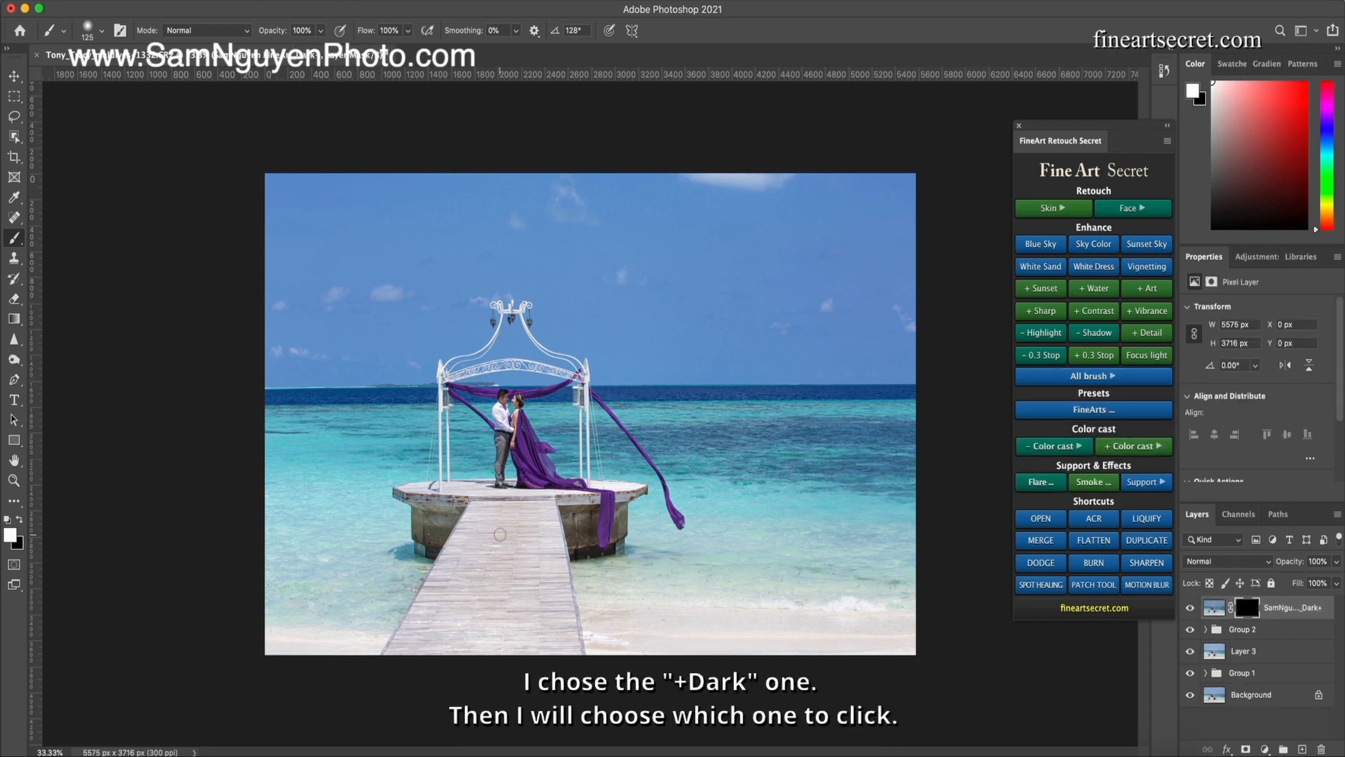
{"action": "key", "text": "bracketright"}
{"action": "key", "text": "bracketright"}
{"action": "key", "text": "bracketright"}
{"action": "key", "text": "bracketright"}
{"action": "key", "text": "bracketright"}
{"action": "mouse_move", "coordinate": [544, 517]}
{"action": "left_mouse_down"}
{"action": "mouse_move", "coordinate": [546, 581]}
{"action": "mouse_move", "coordinate": [481, 630]}
{"action": "mouse_move", "coordinate": [472, 580]}
{"action": "left_mouse_up"}
{"action": "key", "text": "bracketleft"}
{"action": "key", "text": "bracketleft"}
{"action": "key", "text": "bracketleft"}
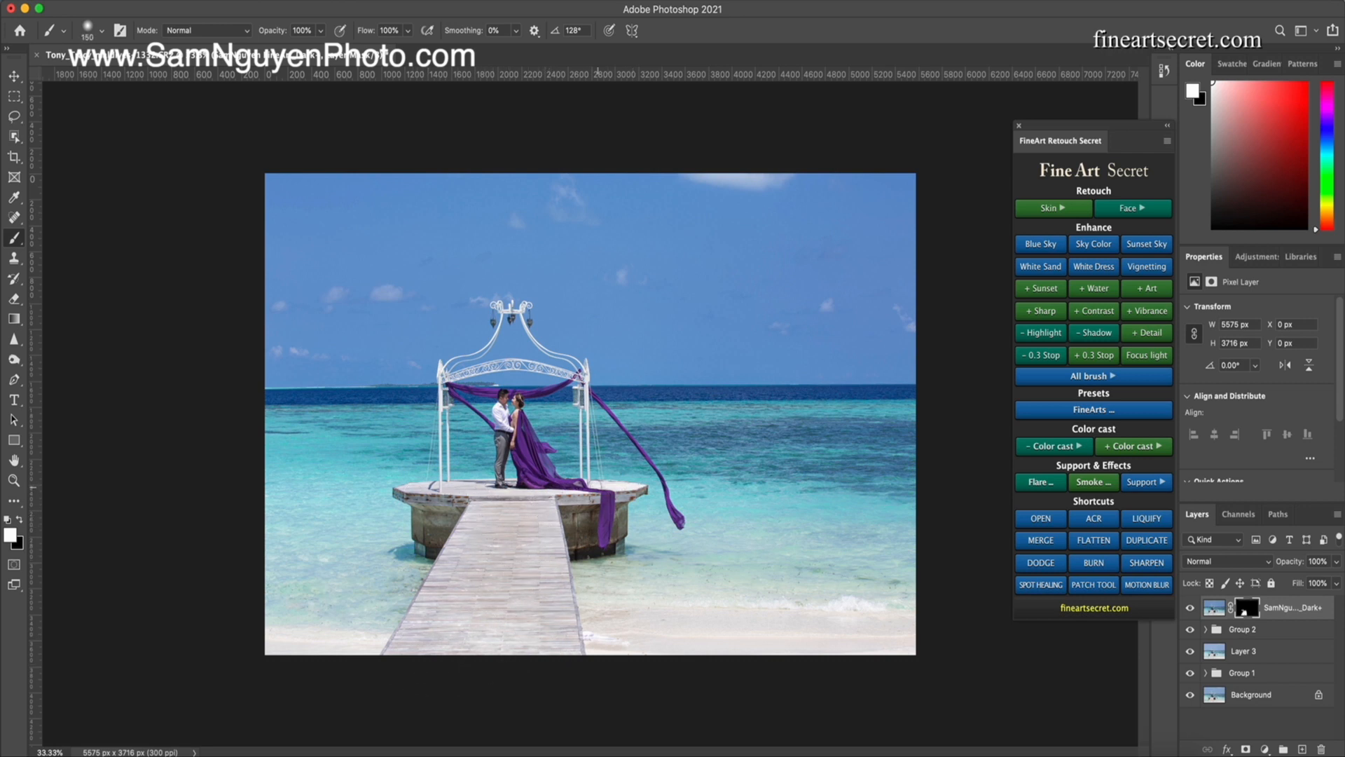
{"action": "key", "text": "bracketright"}
{"action": "key", "text": "bracketleft"}
{"action": "key", "text": "bracketright"}
{"action": "key", "text": "bracketright"}
{"action": "key", "text": "bracketright"}
{"action": "key", "text": "bracketright"}
Step: Toggle the Dark+ layer's visibility to compare the walkway with and without the darkening
{"action": "left_click", "coordinate": [1193, 607]}
{"action": "left_click", "coordinate": [1193, 607]}
{"action": "left_click", "coordinate": [1193, 607]}
{"action": "left_click", "coordinate": [1194, 607]}
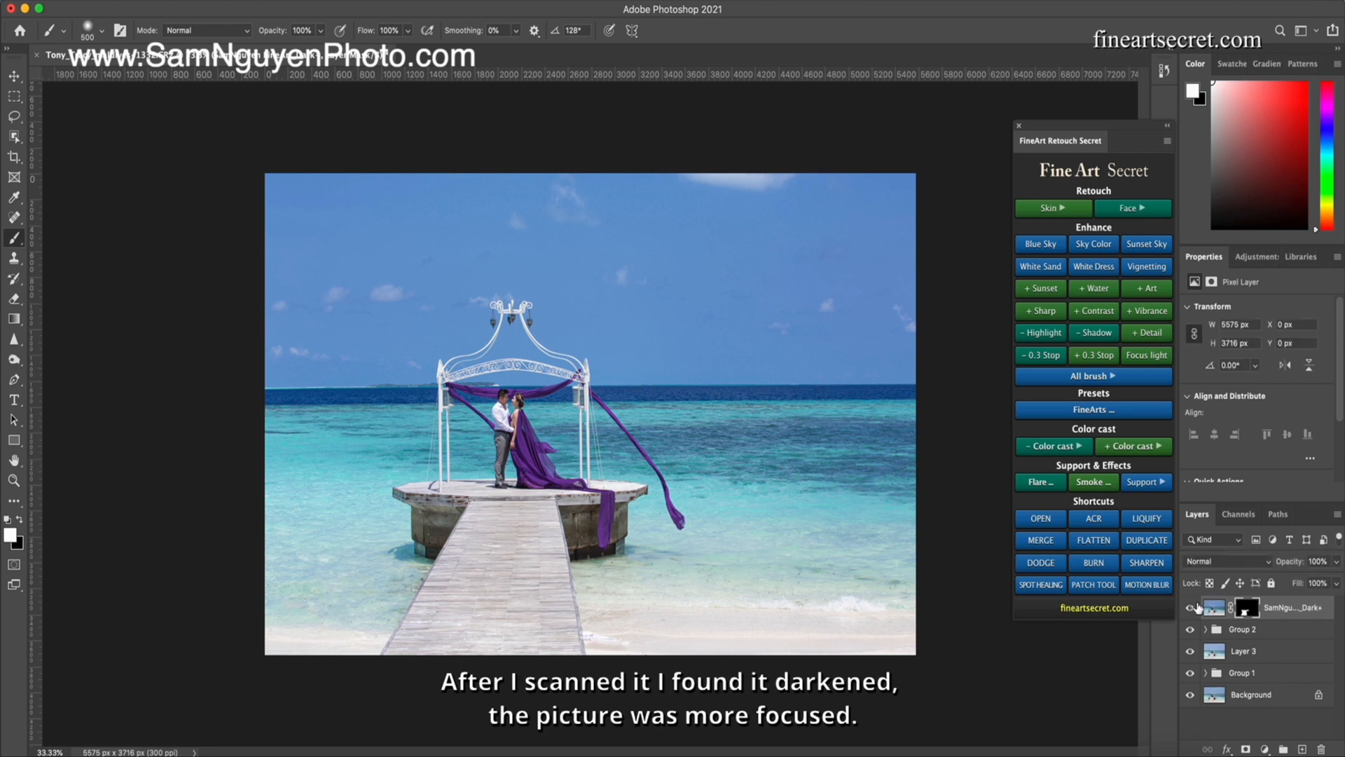
Step: Burn the walkway on a new merged layer at 10% exposure in the midtones, varying the brush size between 300 and 1000
{"action": "left_click", "coordinate": [1100, 571]}
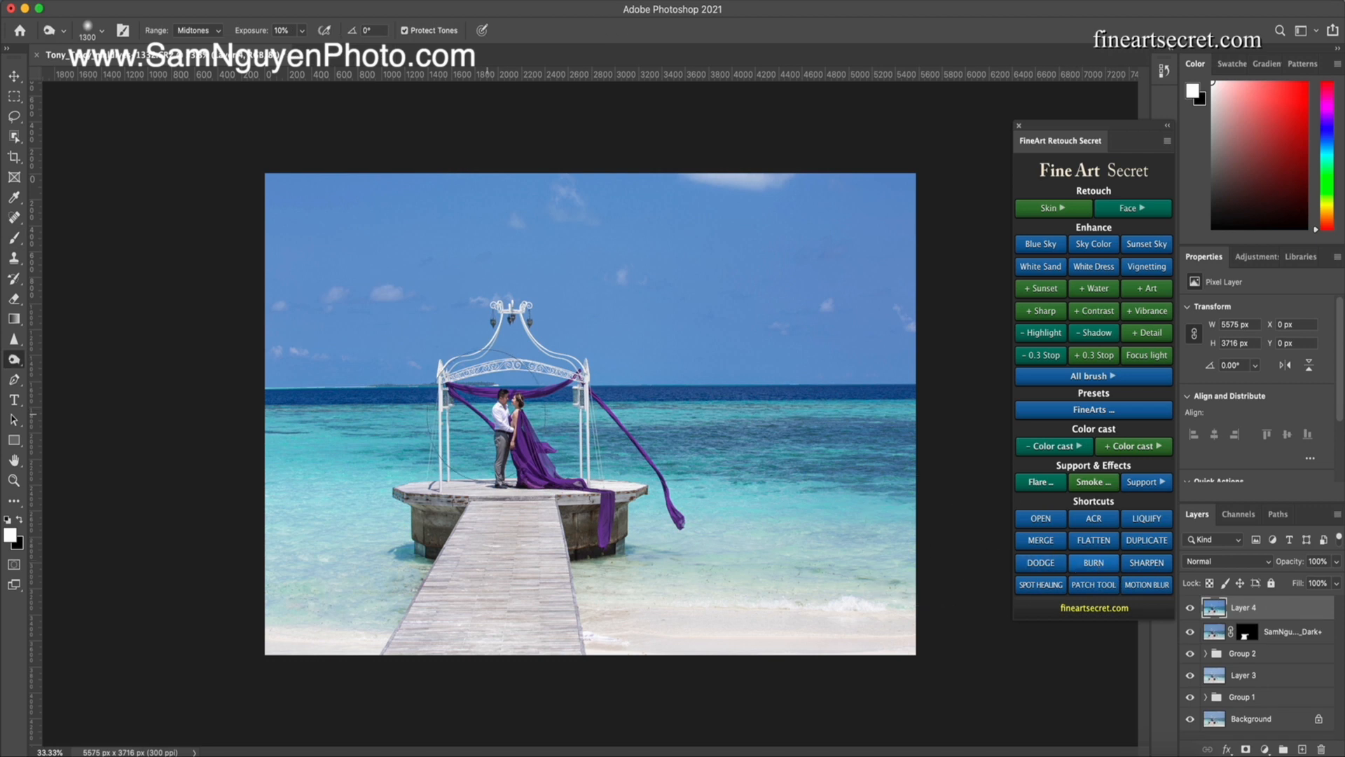
{"action": "key", "text": "bracketleft"}
{"action": "key", "text": "bracketleft"}
{"action": "key", "text": "bracketleft"}
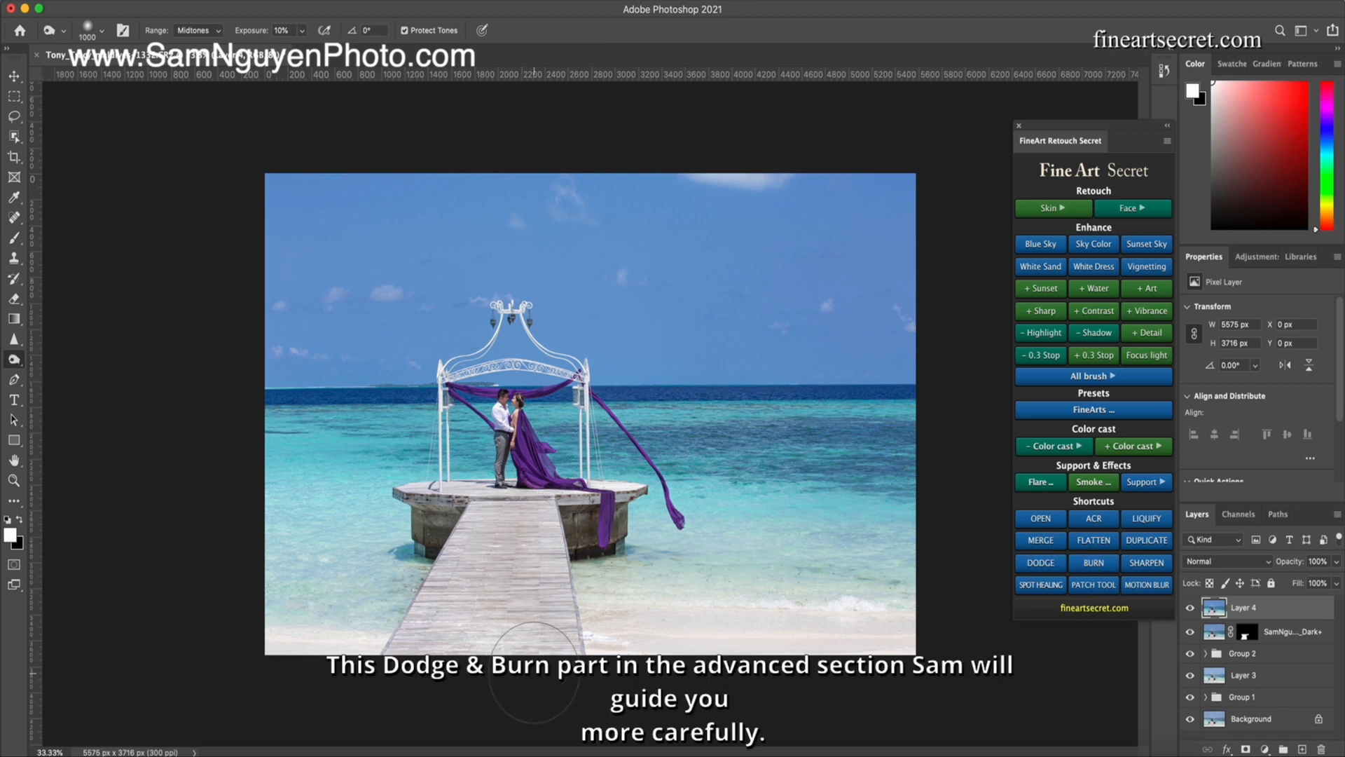
{"action": "key", "text": "bracketleft"}
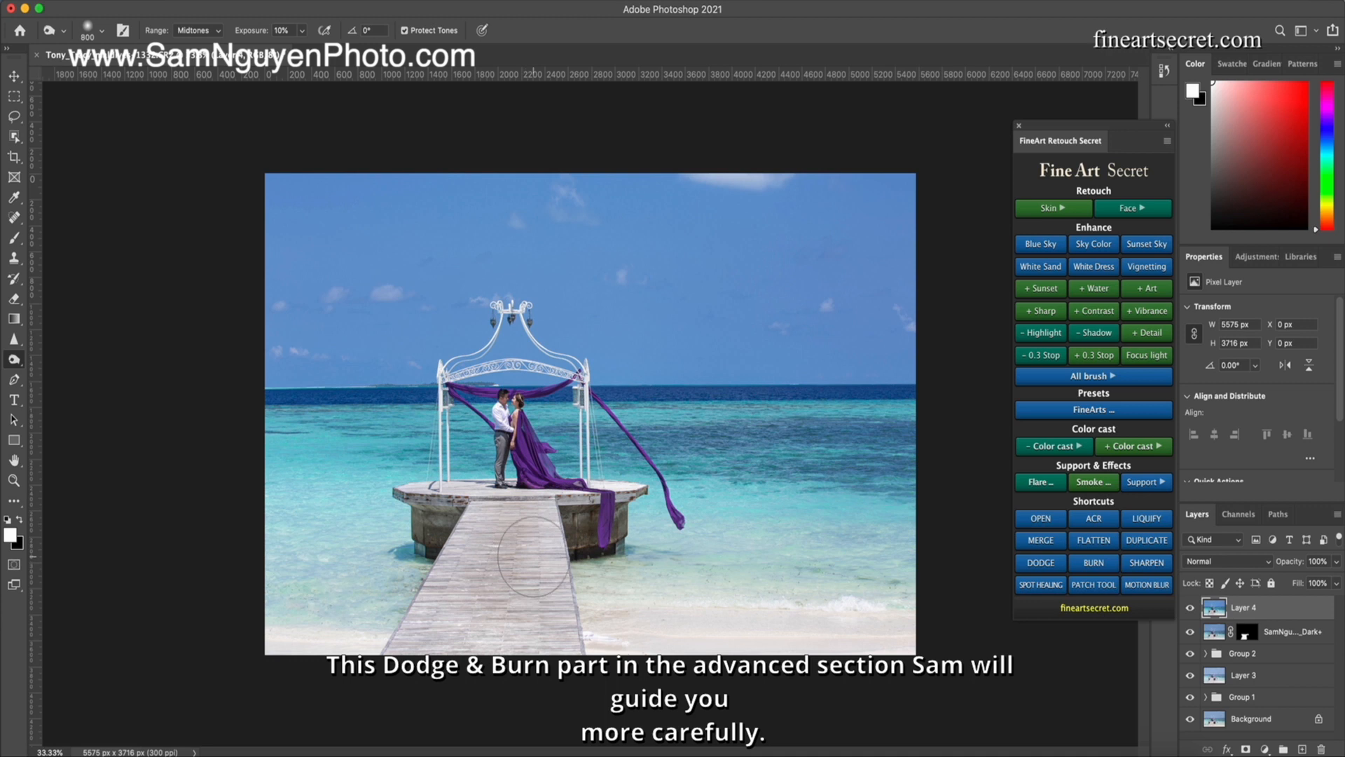
{"action": "key", "text": "bracketleft"}
{"action": "key", "text": "bracketleft"}
{"action": "key", "text": "bracketleft"}
{"action": "key", "text": "bracketleft"}
{"action": "key", "text": "bracketleft"}
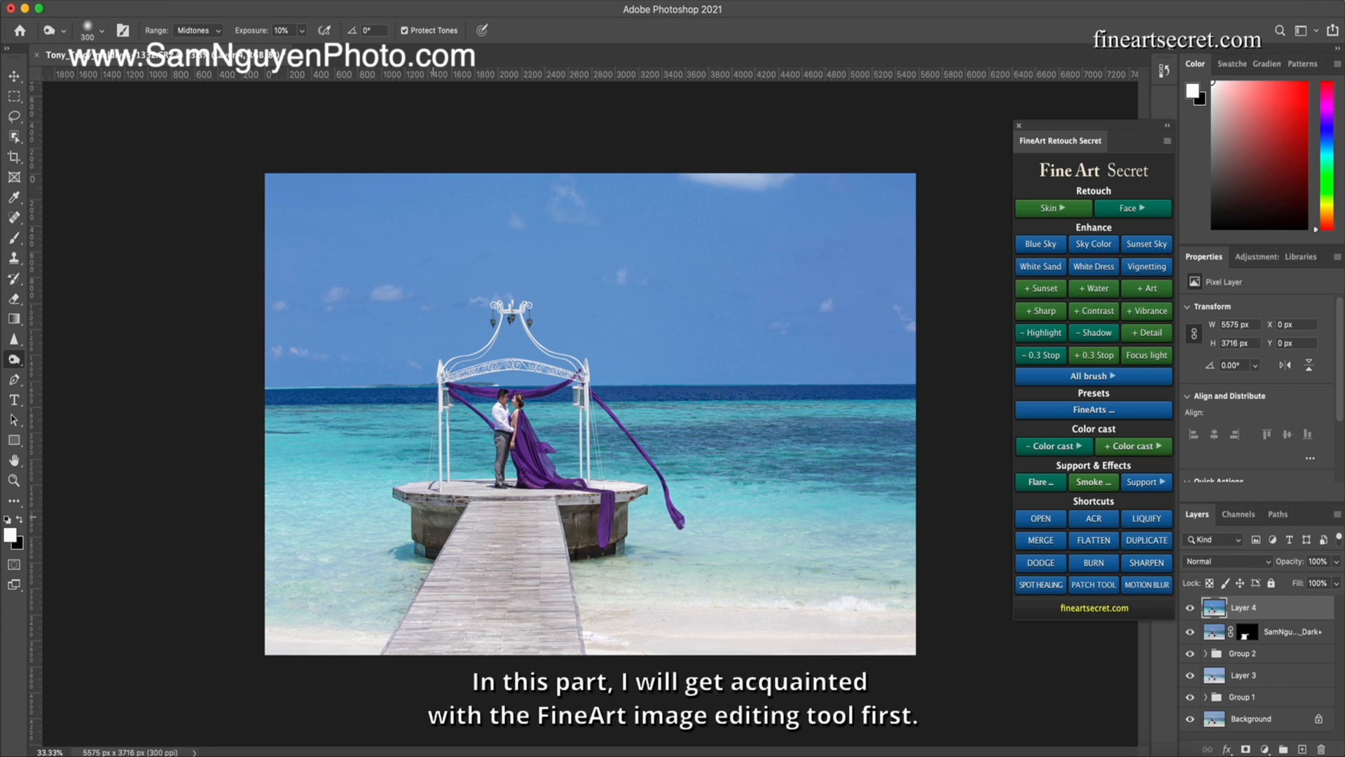
{"action": "key", "text": "bracketright"}
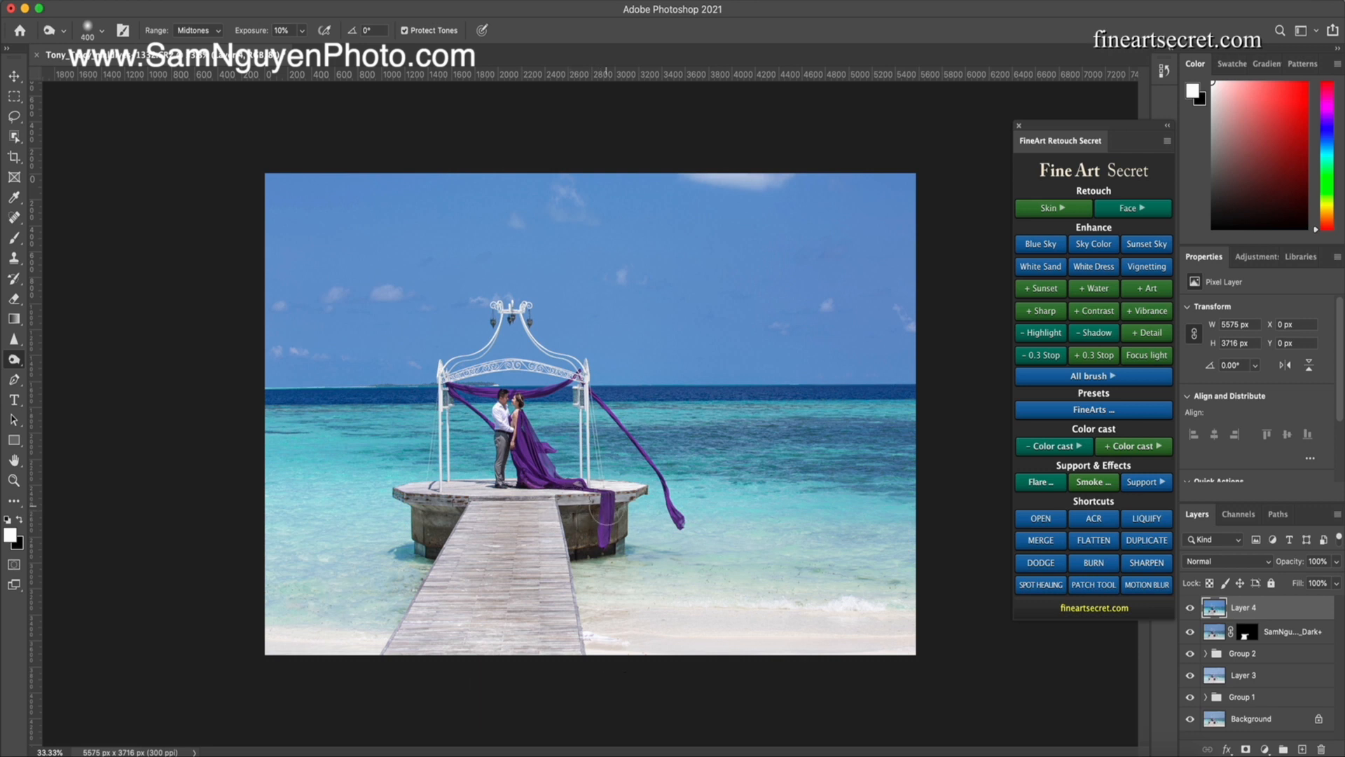
{"action": "key", "text": "bracketright"}
{"action": "key", "text": "bracketright"}
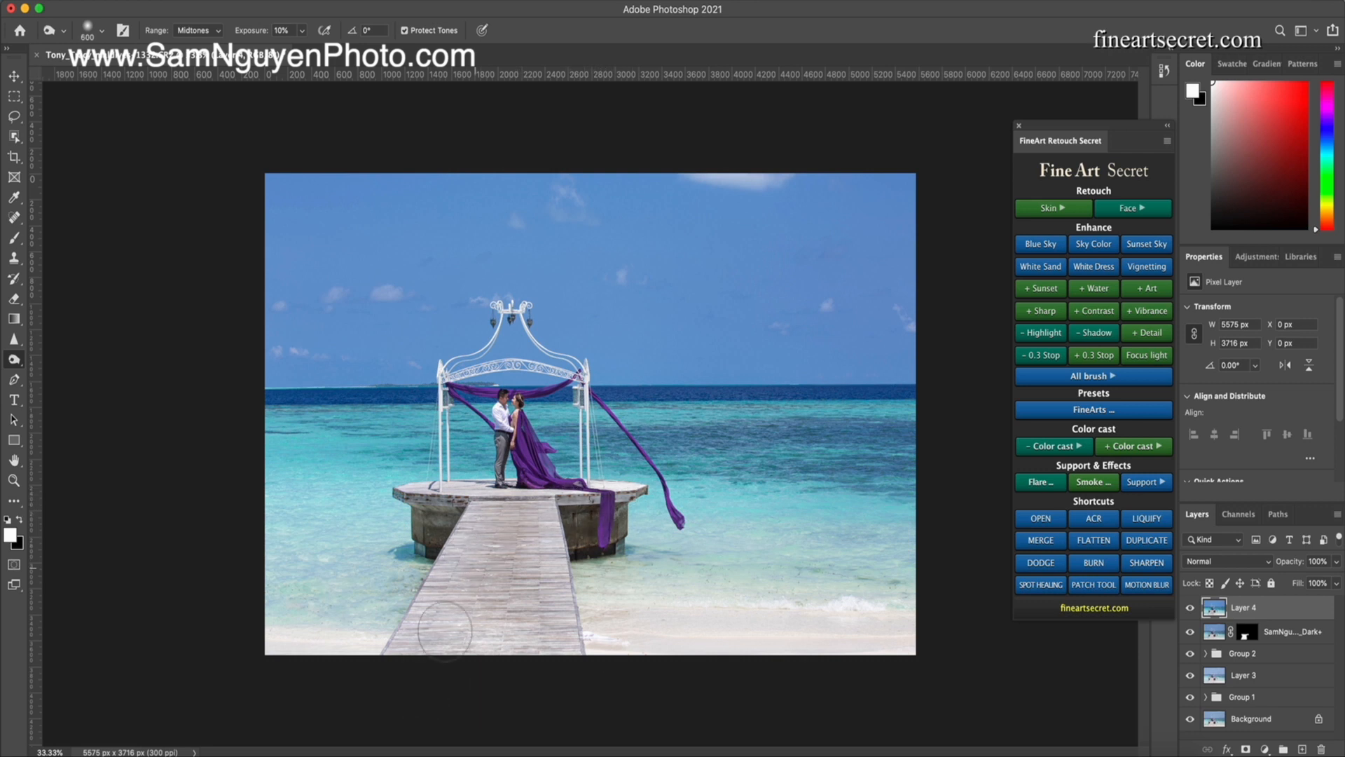
Step: Group all retouching layers above the background and toggle the group's visibility to compare the original with the edited photo
{"action": "left_click", "coordinate": [1285, 706], "text": "shift"}
{"action": "key", "text": "ctrl+g"}
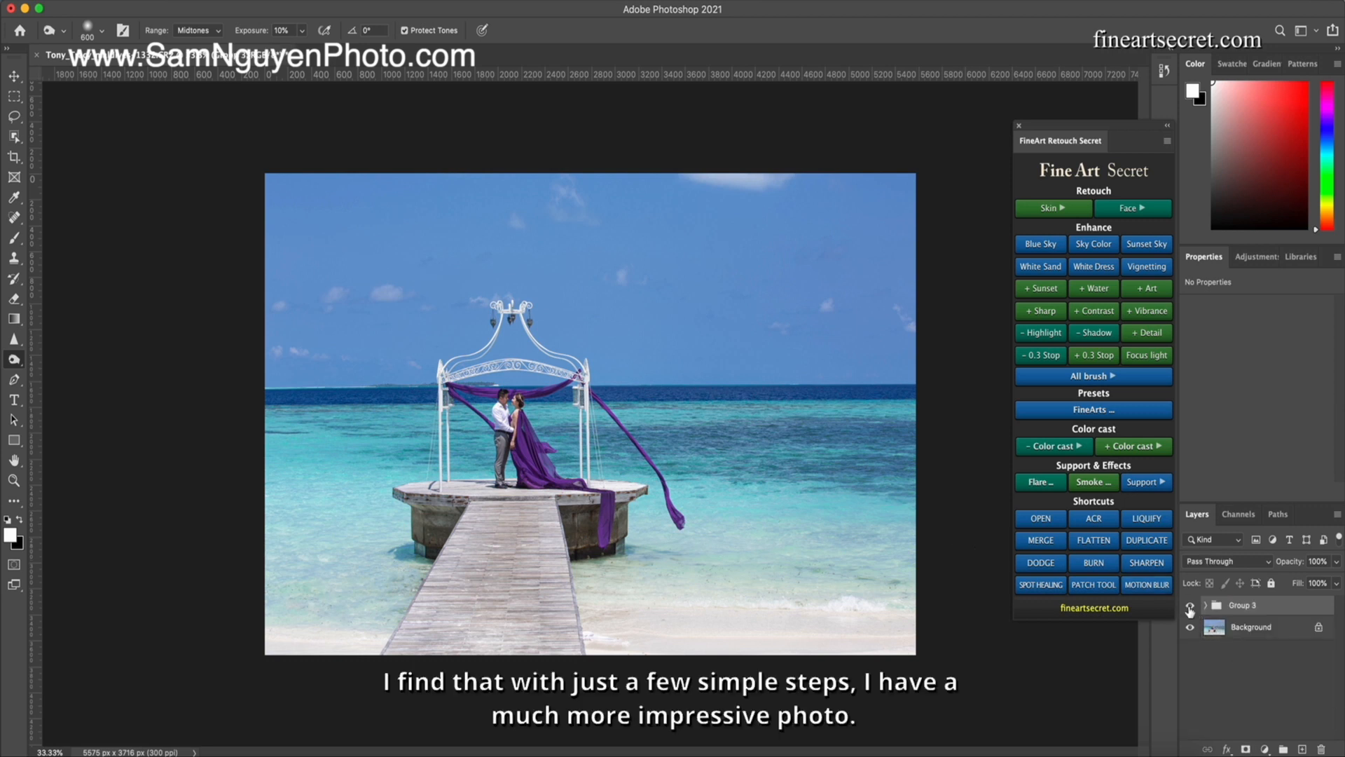
{"action": "left_click", "coordinate": [1190, 606]}
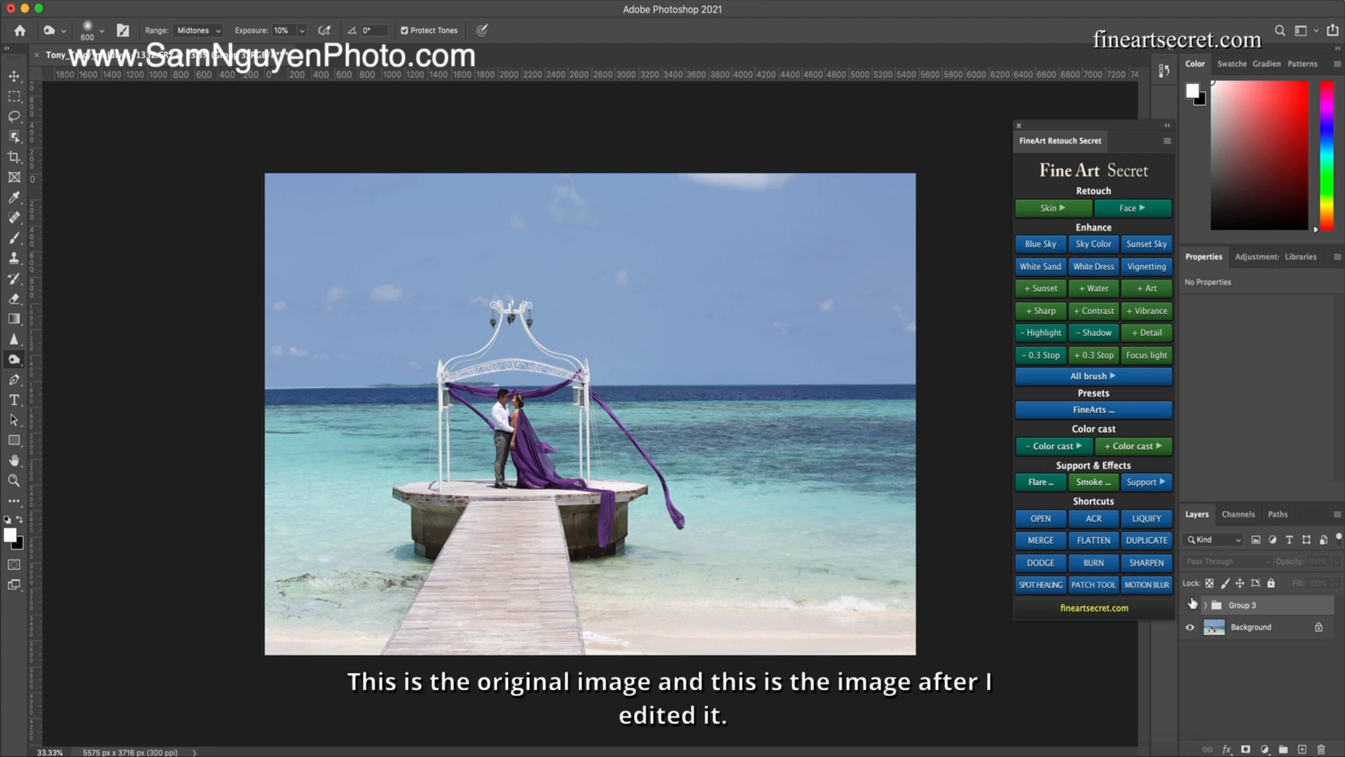
{"action": "left_click", "coordinate": [1192, 607]}
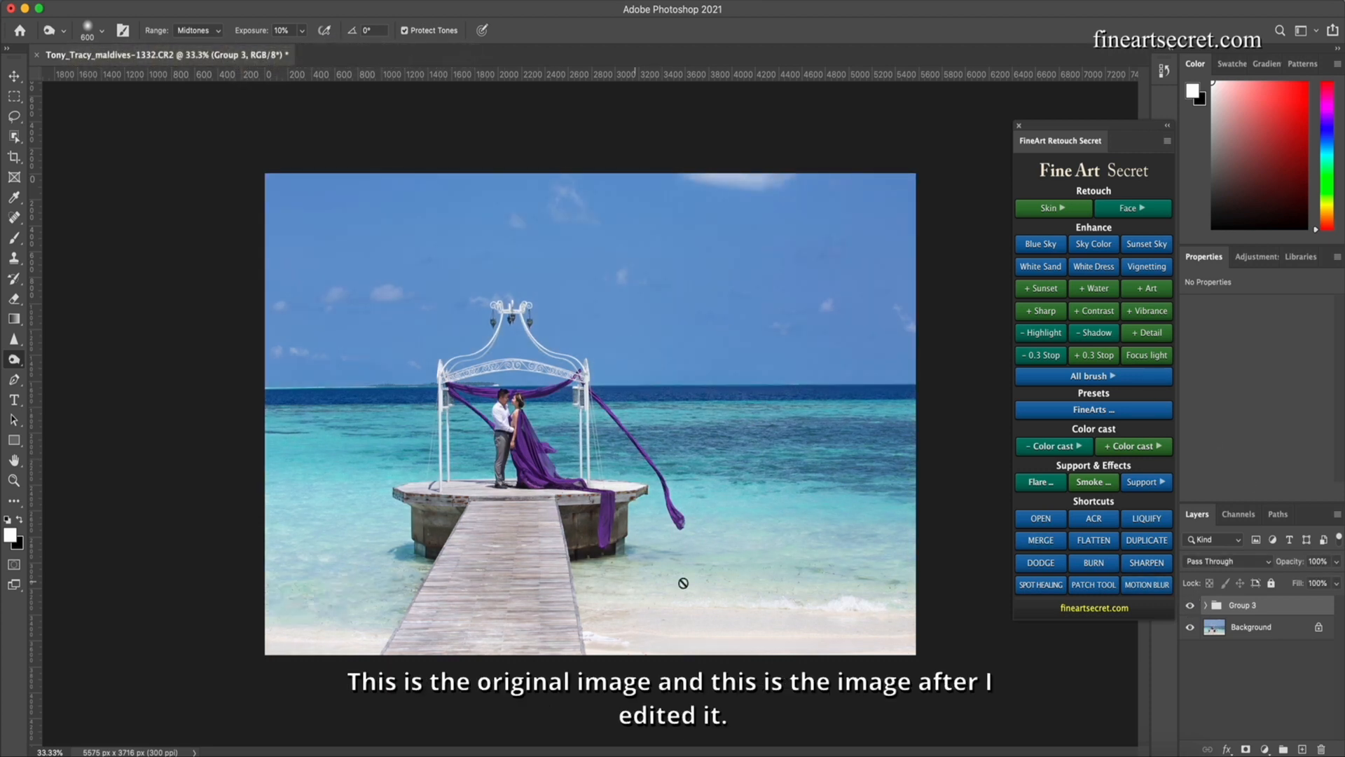